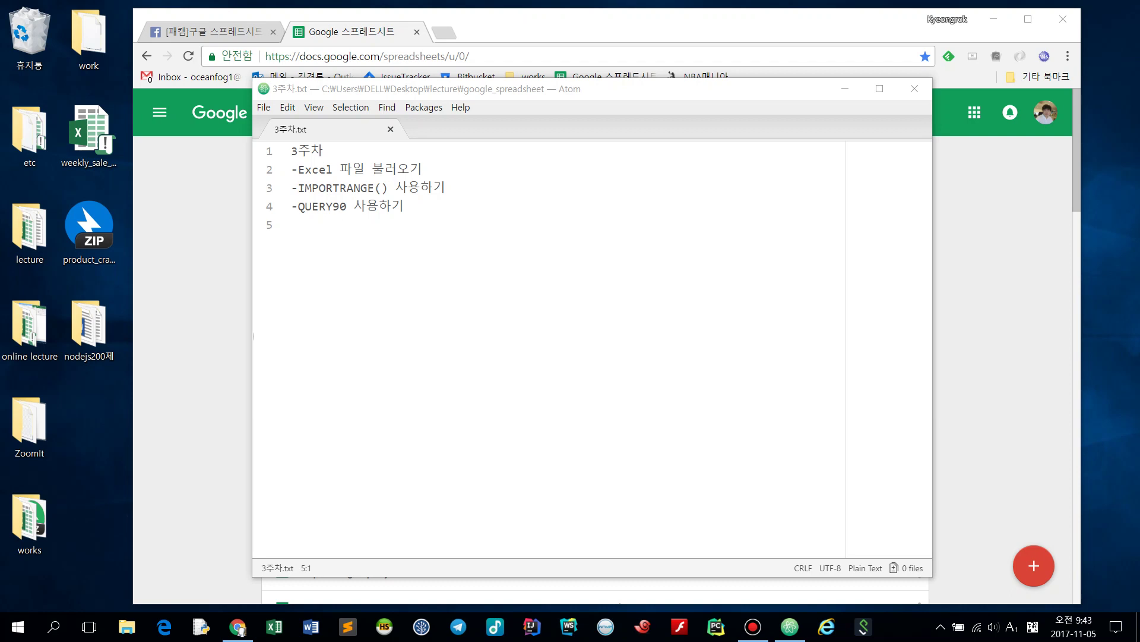
# Correct the QUERY90 entry in the 3주차 notes so that it reads QUERY().
pyautogui.click(446, 188)
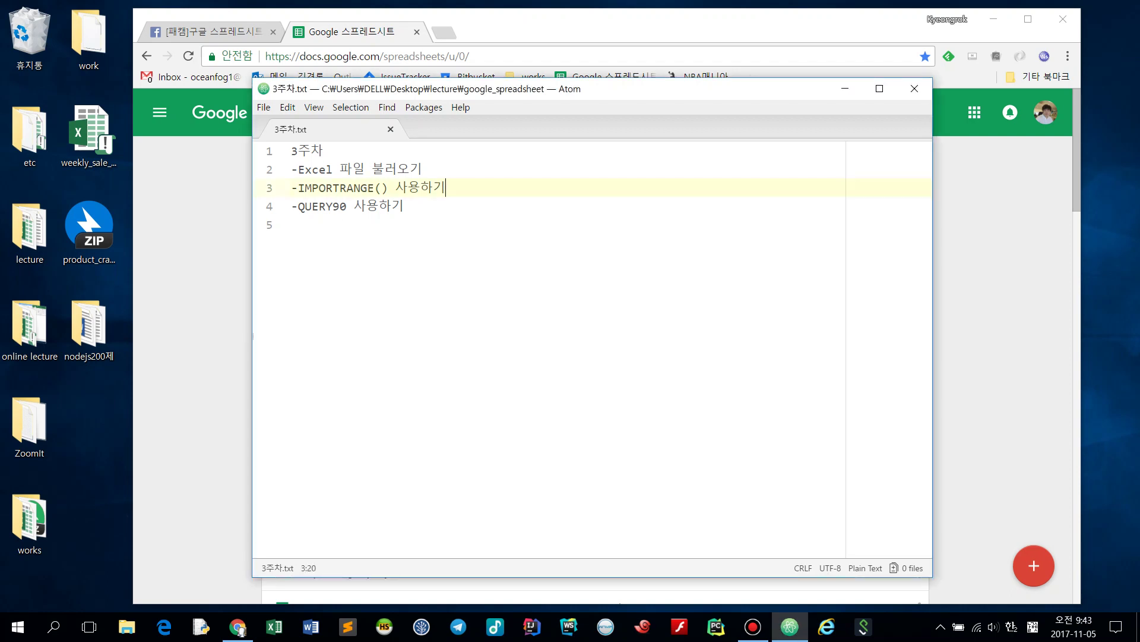
pyautogui.click(391, 206)
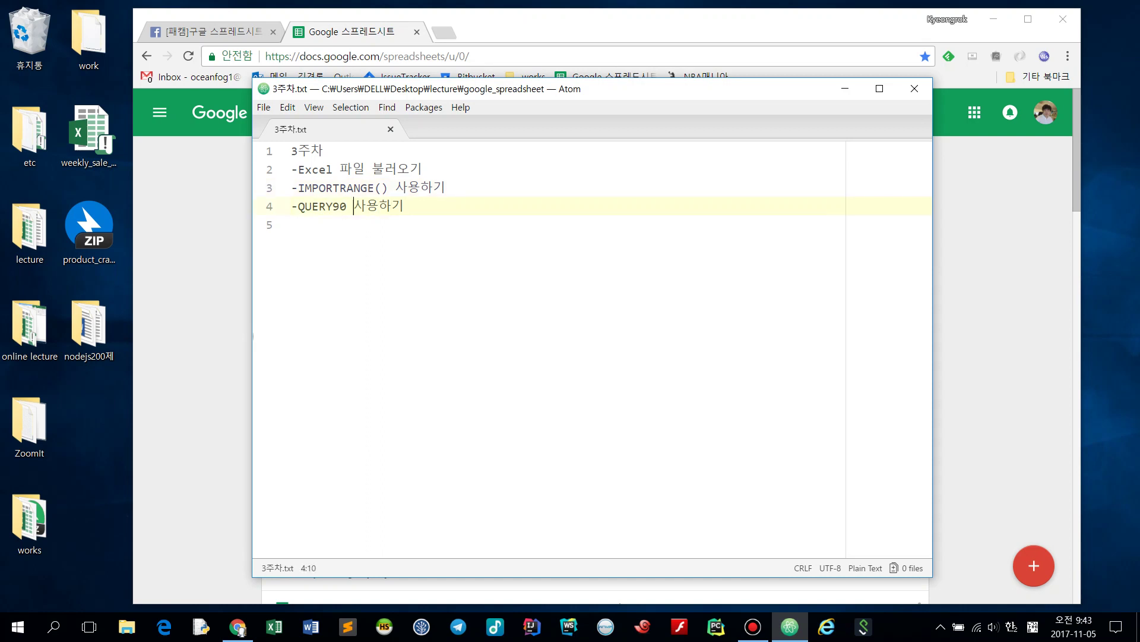
pyautogui.press('BackSpace')
pyautogui.press('BackSpace')
pyautogui.press('Hangul')
pyautogui.write('()')
pyautogui.click(404, 206)
# Switch to Chrome and download raw_data.xlsx from the file post in the spreadsheet course's Facebook group.
pyautogui.hotkey('alt', 'Tab')
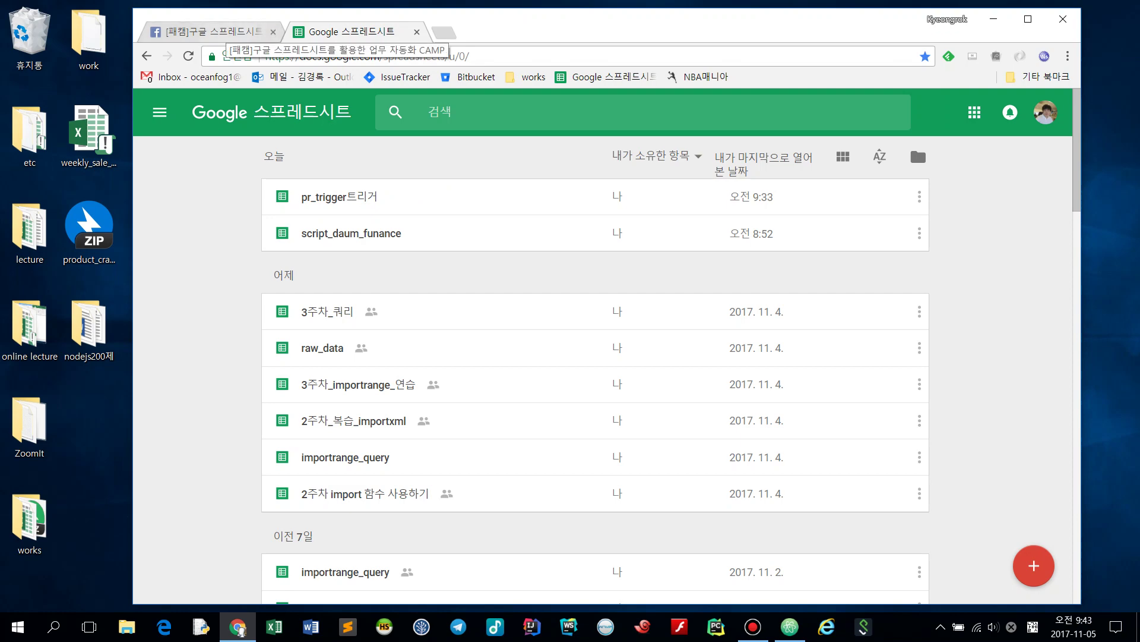
pyautogui.click(214, 31)
pyautogui.scroll(-4, 475, 356)
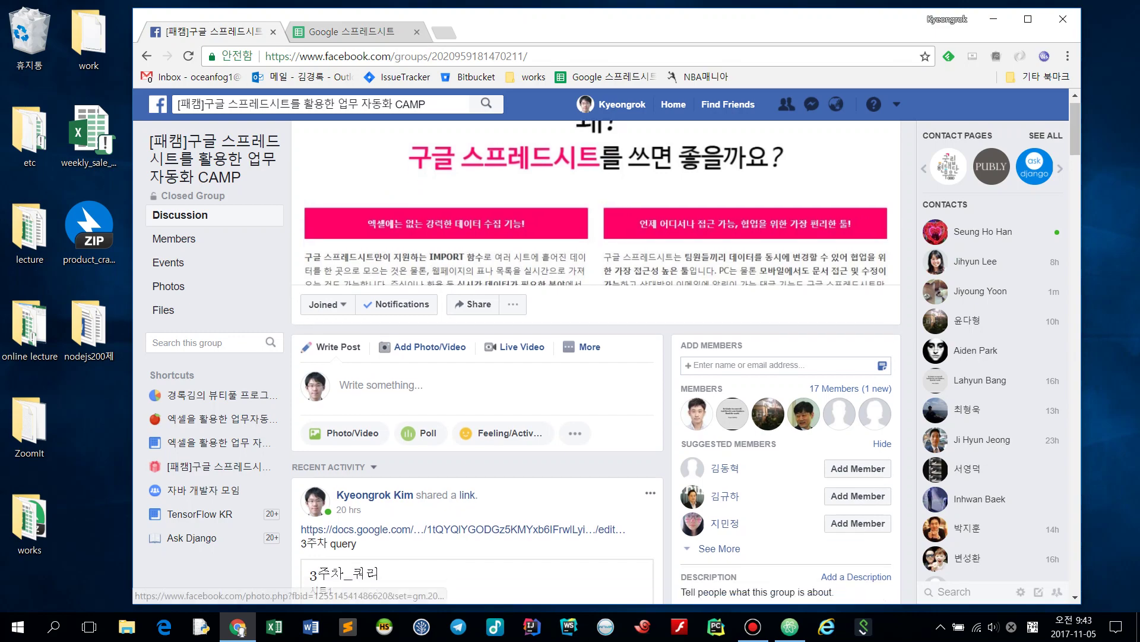
pyautogui.scroll(-10, 476, 356)
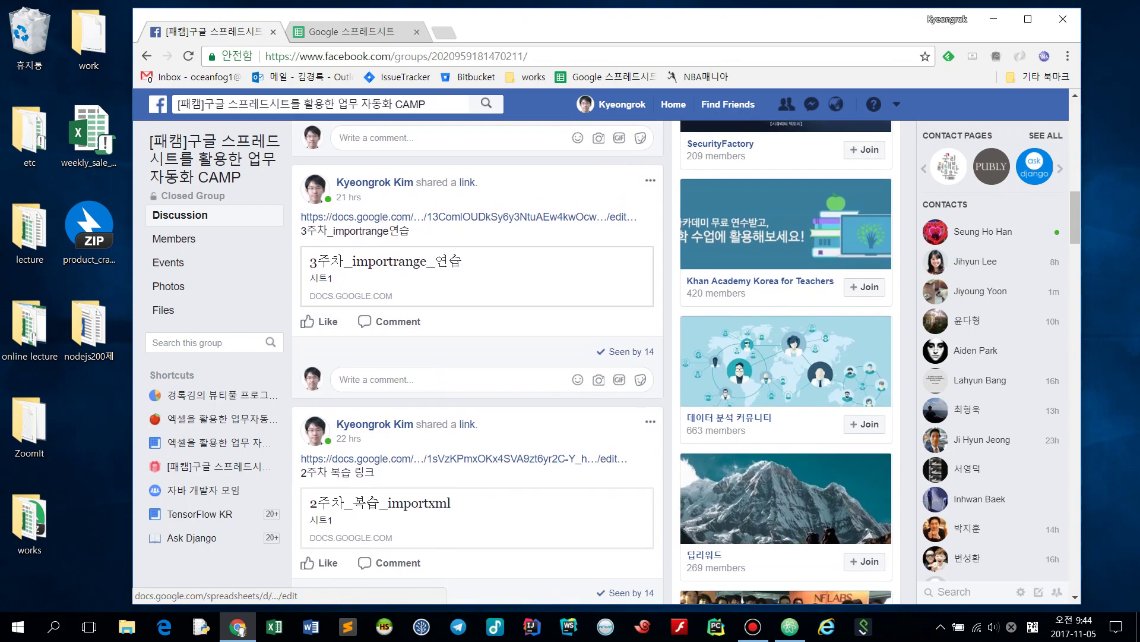
pyautogui.scroll(-3, 476, 356)
pyautogui.scroll(-9, 476, 356)
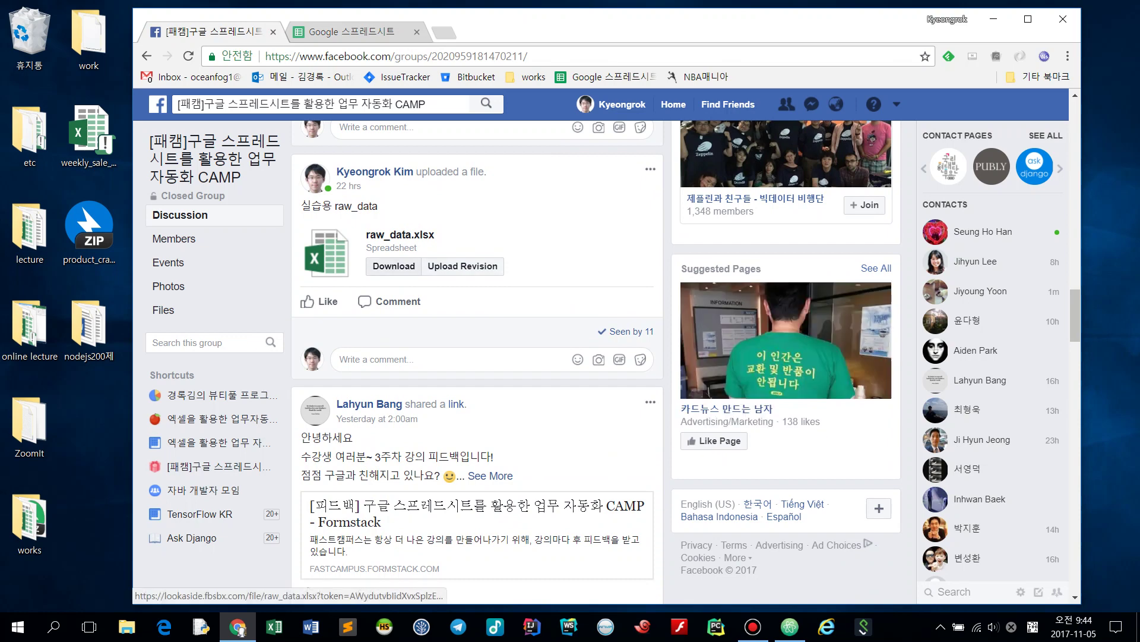
pyautogui.click(394, 265)
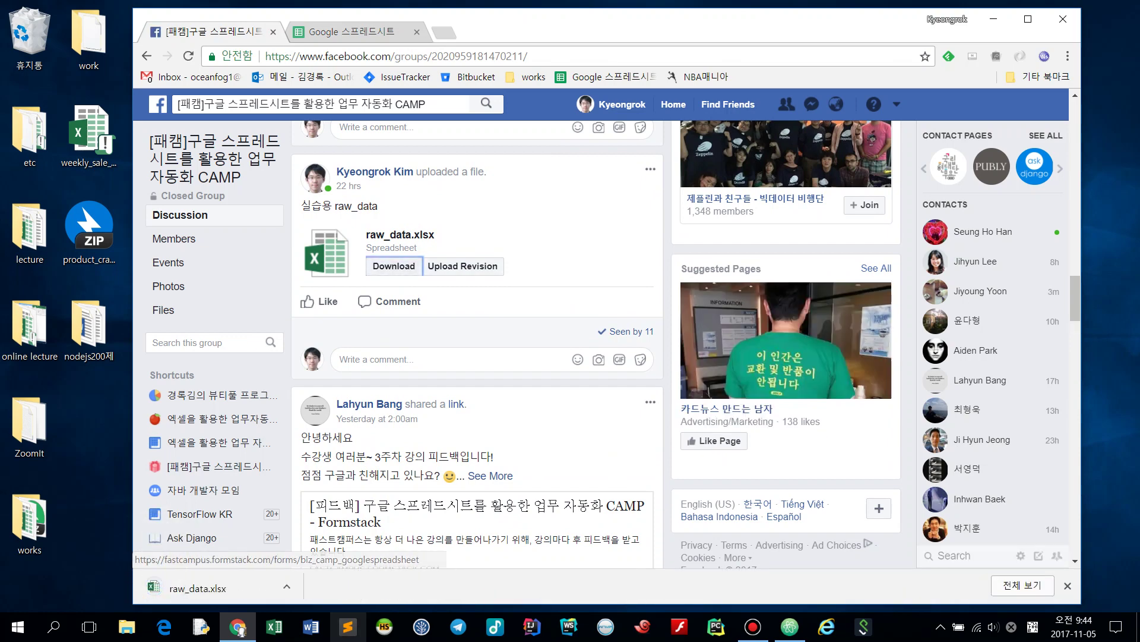
# Open the downloaded raw_data.xlsx in Excel, enable editing and show the raw_data sheet.
pyautogui.click(287, 586)
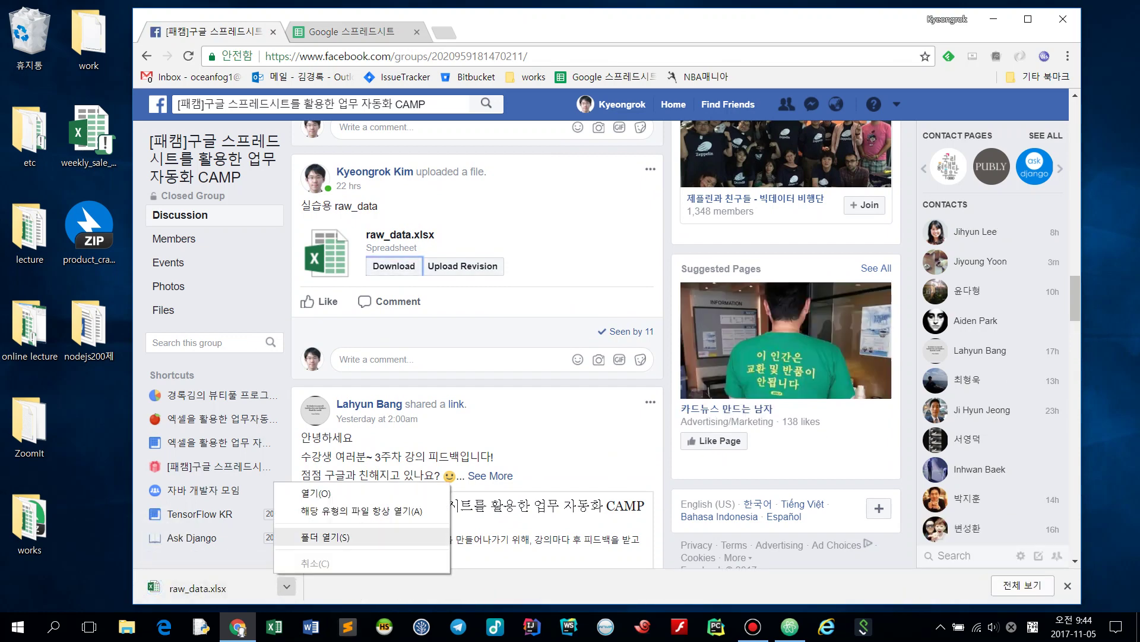
pyautogui.click(317, 493)
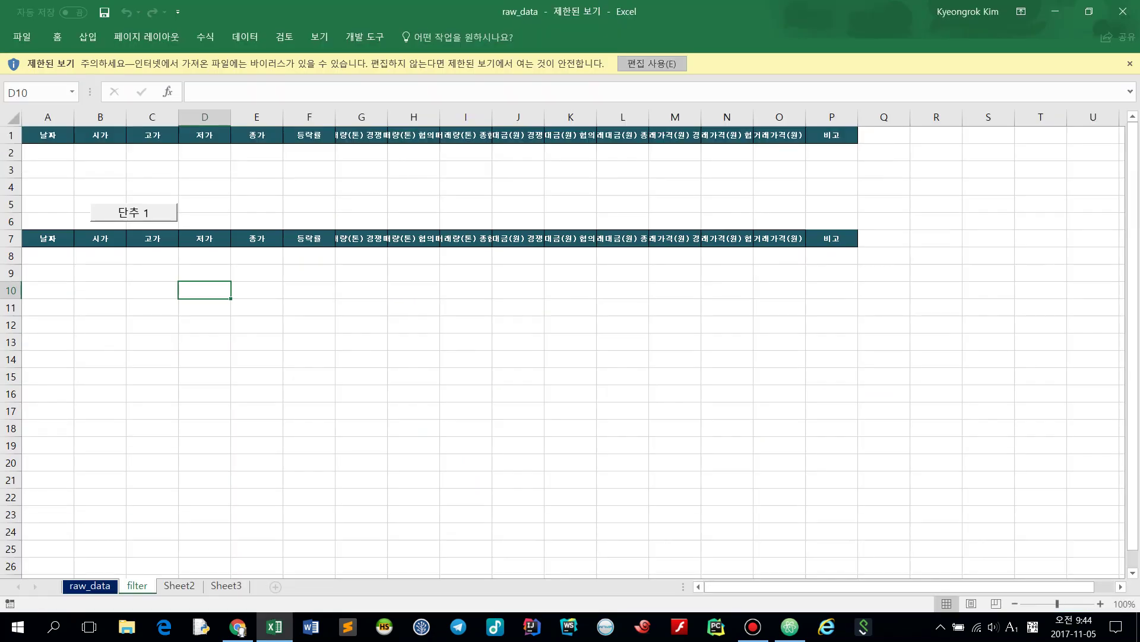
pyautogui.click(651, 64)
pyautogui.click(89, 585)
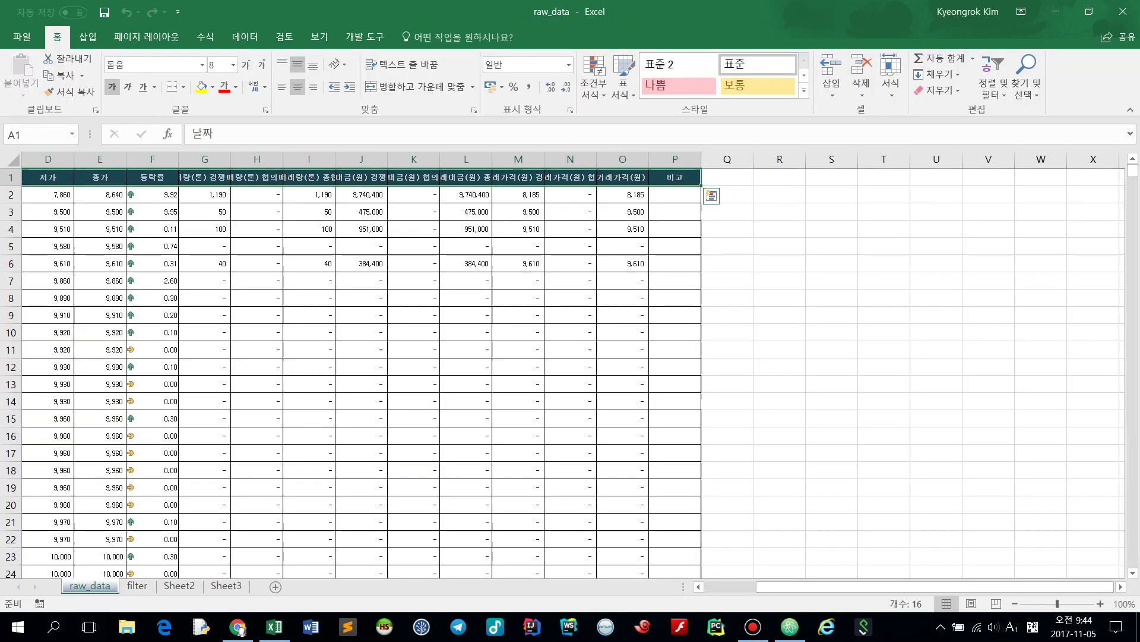
# Check how far the price data on the raw_data sheet extends and return to its header row.
pyautogui.moveTo(361, 186); pyautogui.dragTo(361, 232)
pyautogui.click(617, 355)
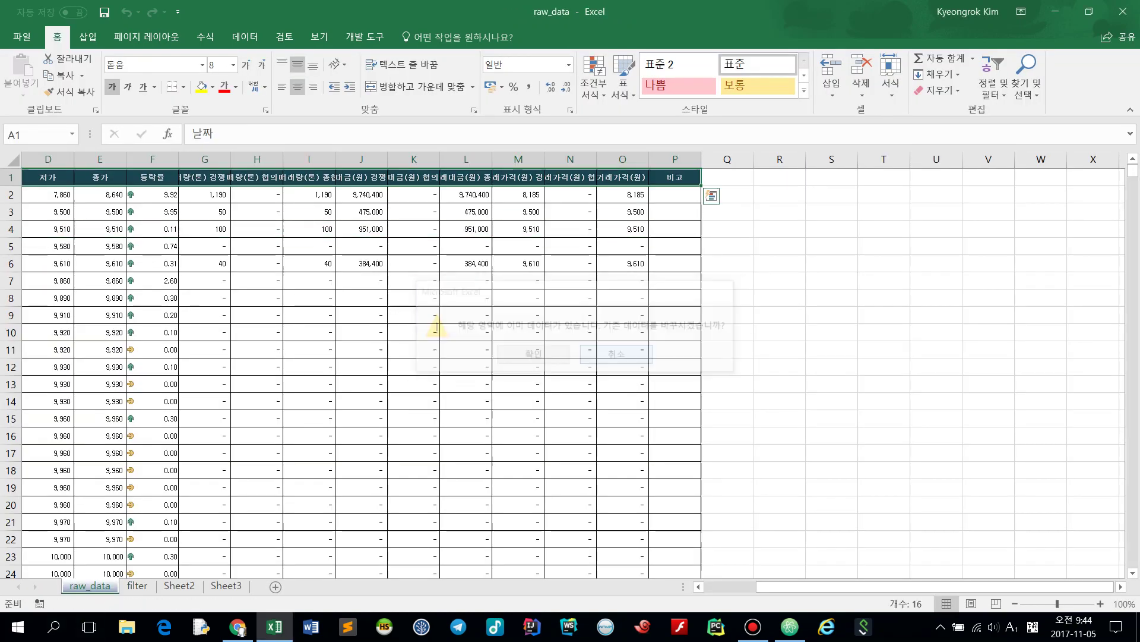
pyautogui.click(204, 280)
pyautogui.click(48, 263)
pyautogui.hotkey('ctrl', 'Down')
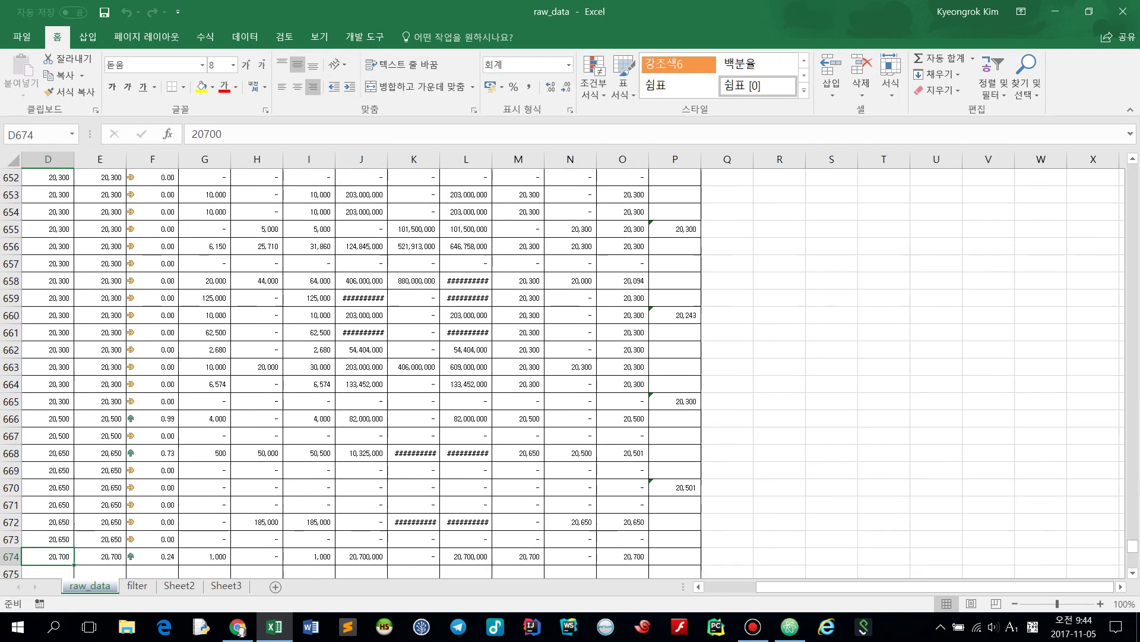
pyautogui.hotkey('ctrl', 'Up')
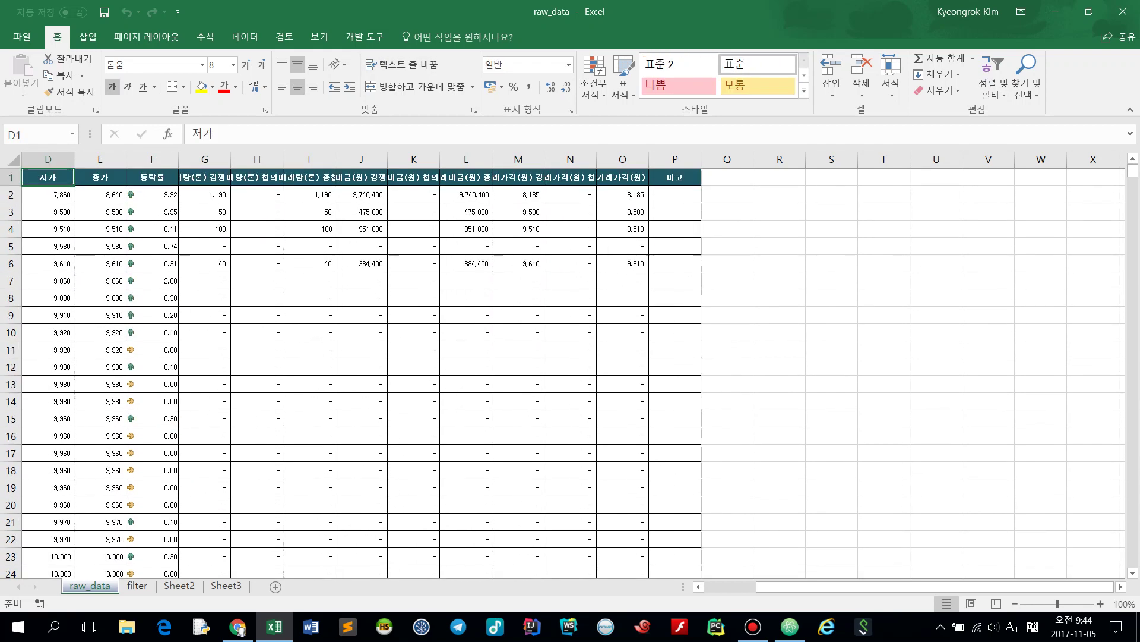
# Delete the filter, Sheet2 and Sheet3 worksheets, keeping only raw_data.
pyautogui.rightClick(138, 585)
pyautogui.click(178, 430)
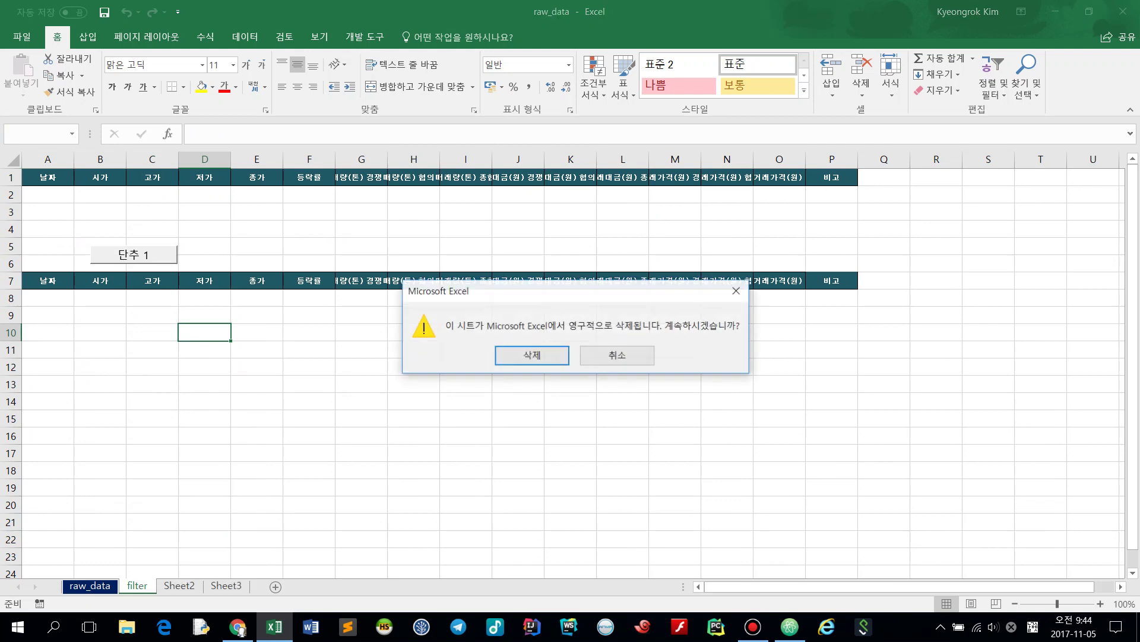
pyautogui.press('Return')
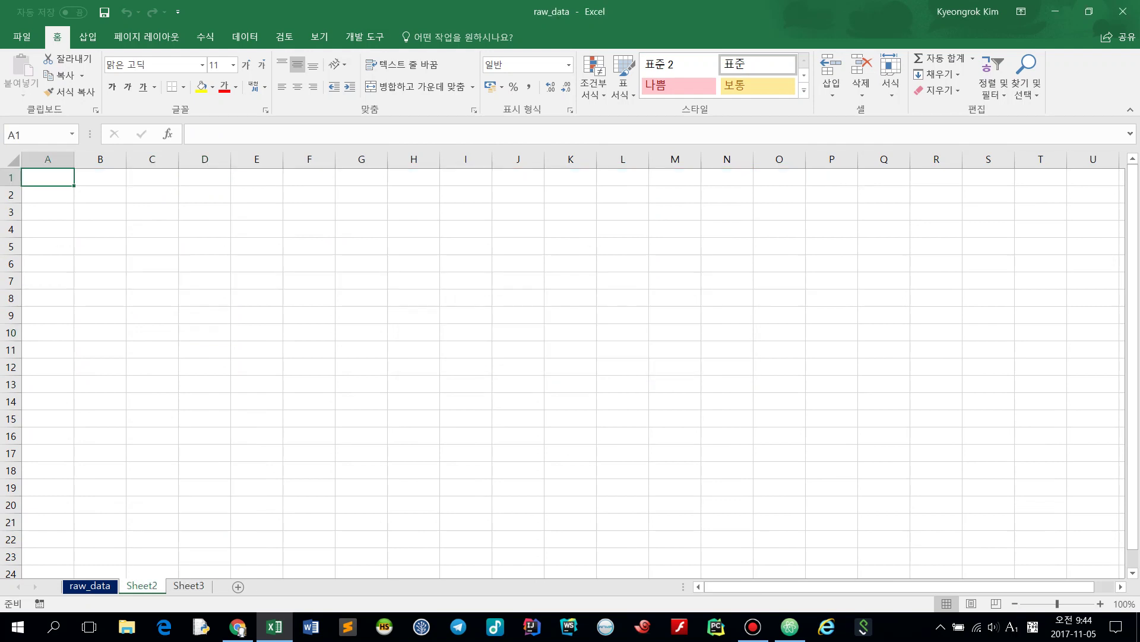
pyautogui.rightClick(146, 585)
pyautogui.click(178, 431)
pyautogui.rightClick(143, 586)
pyautogui.click(178, 430)
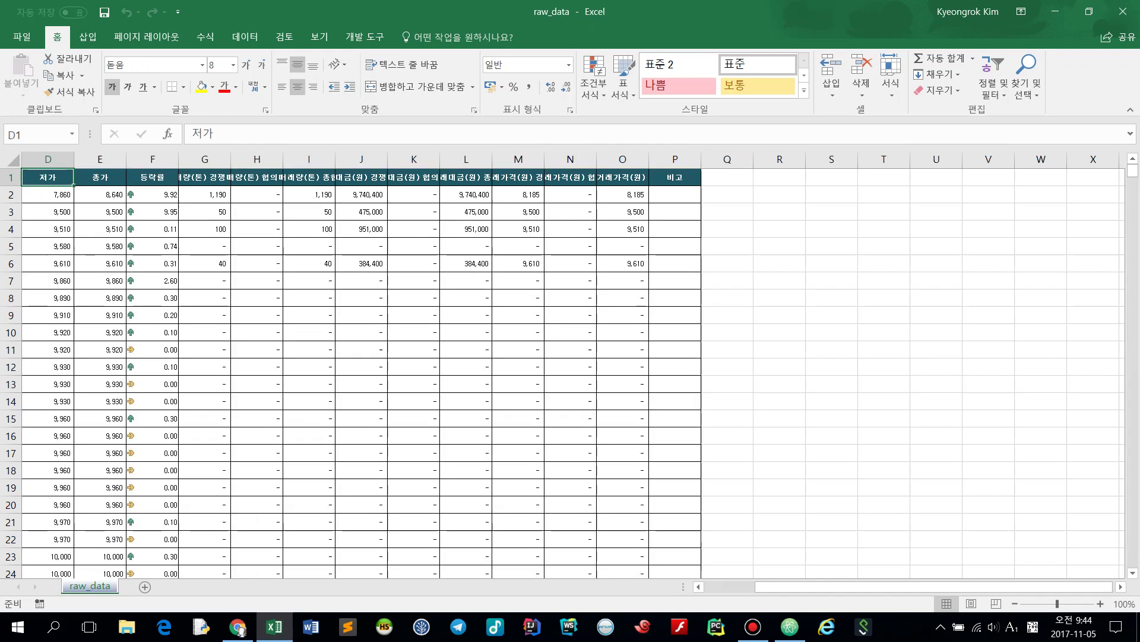
# Save the workbook on the desktop (바탕 화면) as raw_data_price and close it.
pyautogui.click(22, 37)
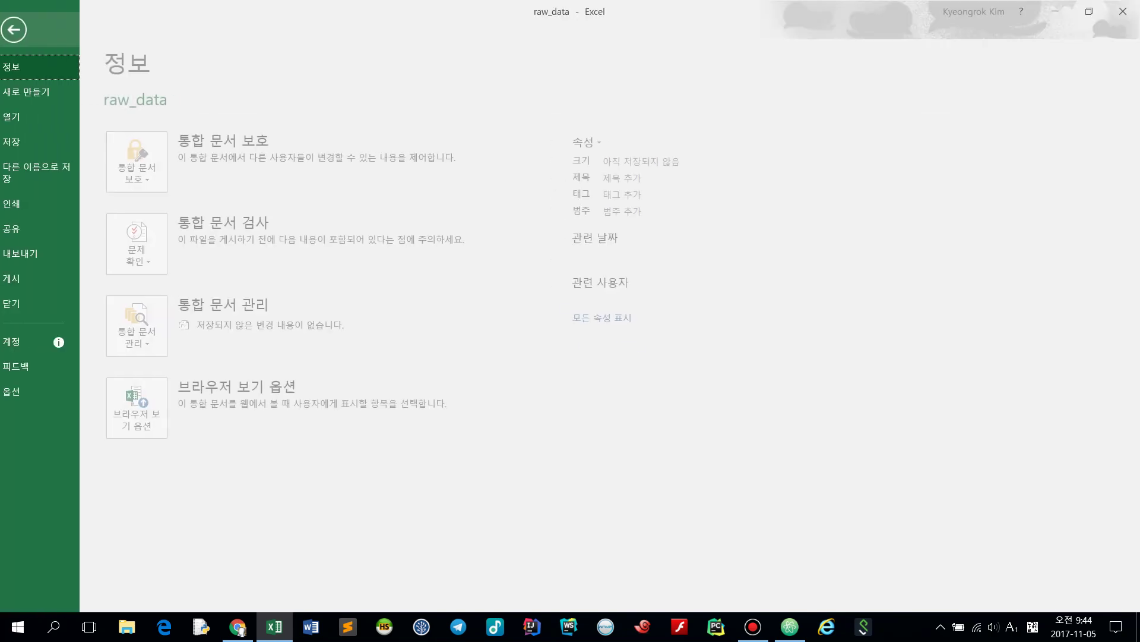
pyautogui.click(48, 173)
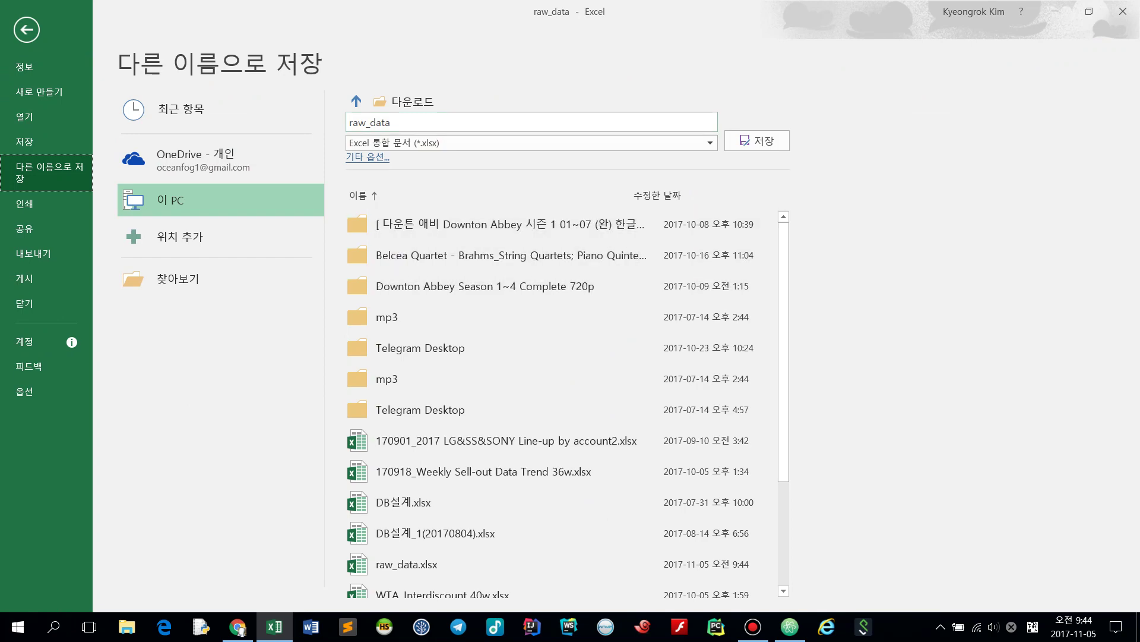
pyautogui.click(178, 278)
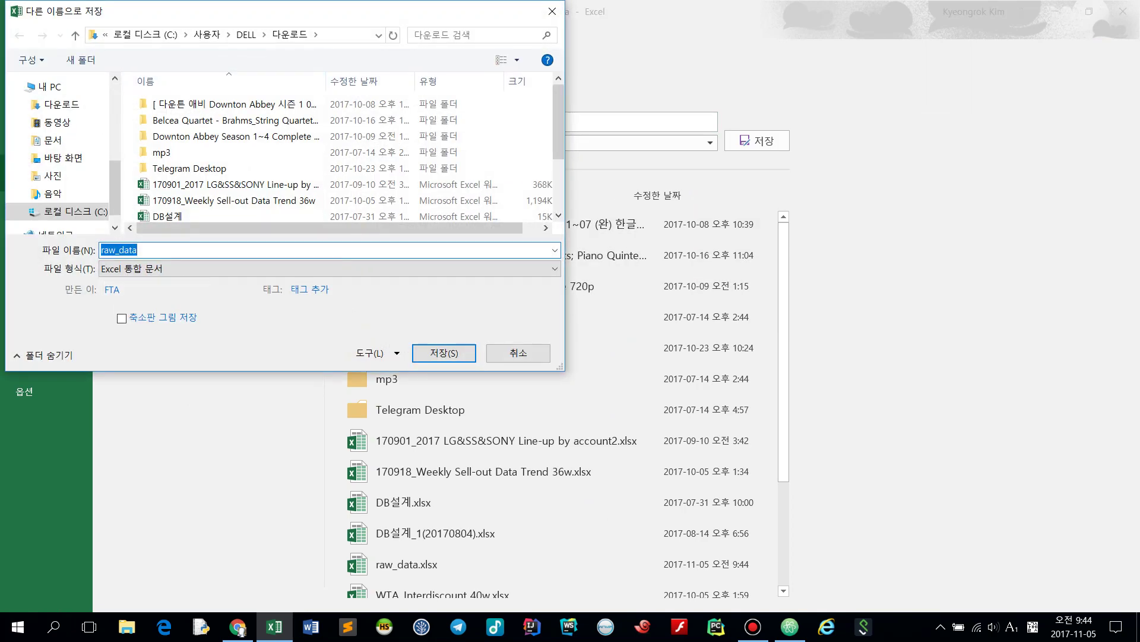
pyautogui.click(60, 158)
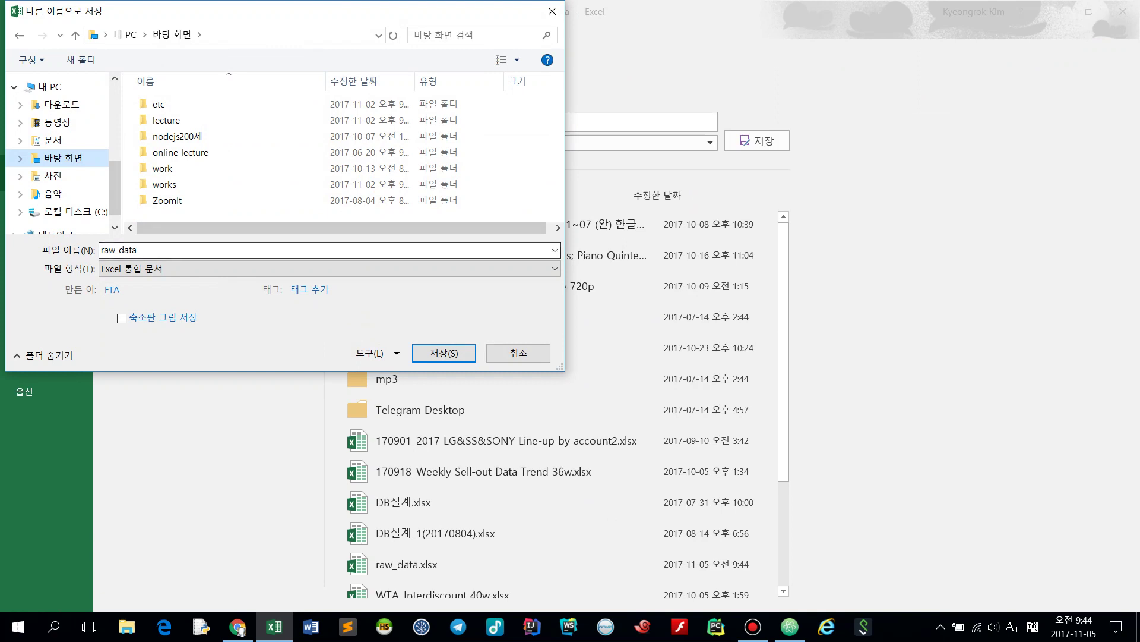
pyautogui.moveTo(352, 16); pyautogui.dragTo(461, 25)
pyautogui.click(246, 259)
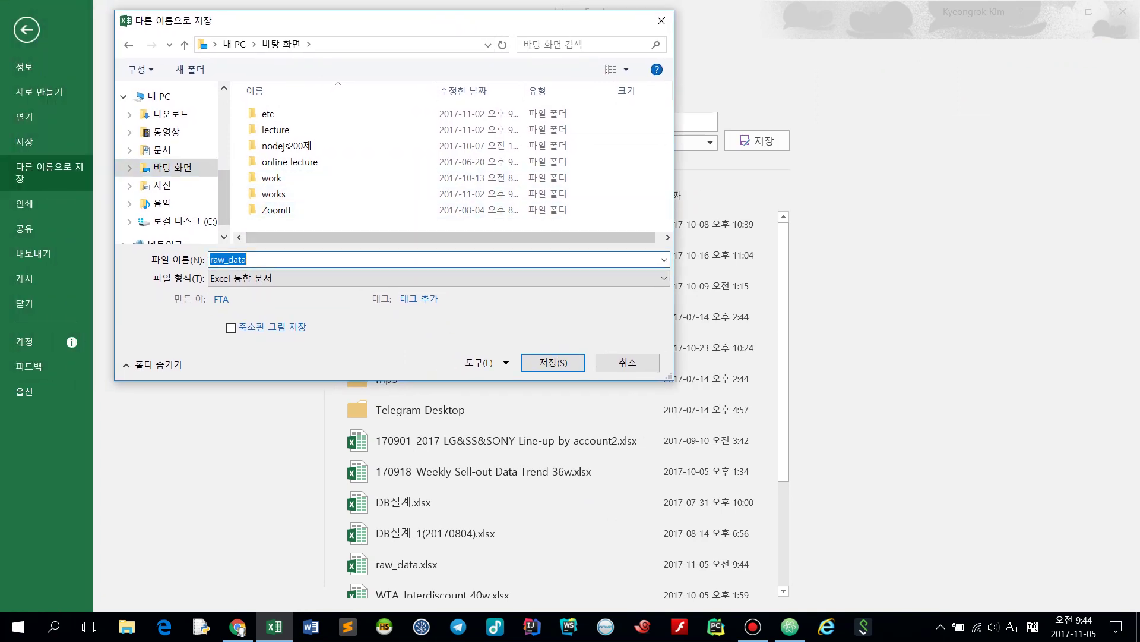
pyautogui.click(246, 259)
pyautogui.write('"')
pyautogui.press('BackSpace')
pyautogui.write('_P')
pyautogui.press('BackSpace')
pyautogui.write('price')
pyautogui.press('Return')
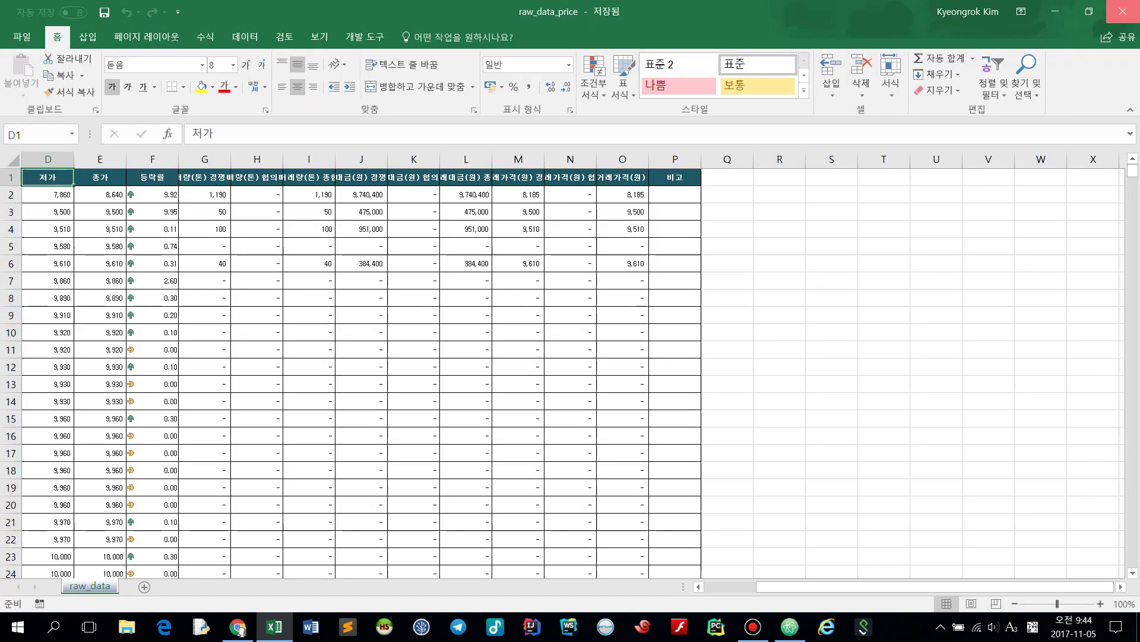
pyautogui.click(1123, 11)
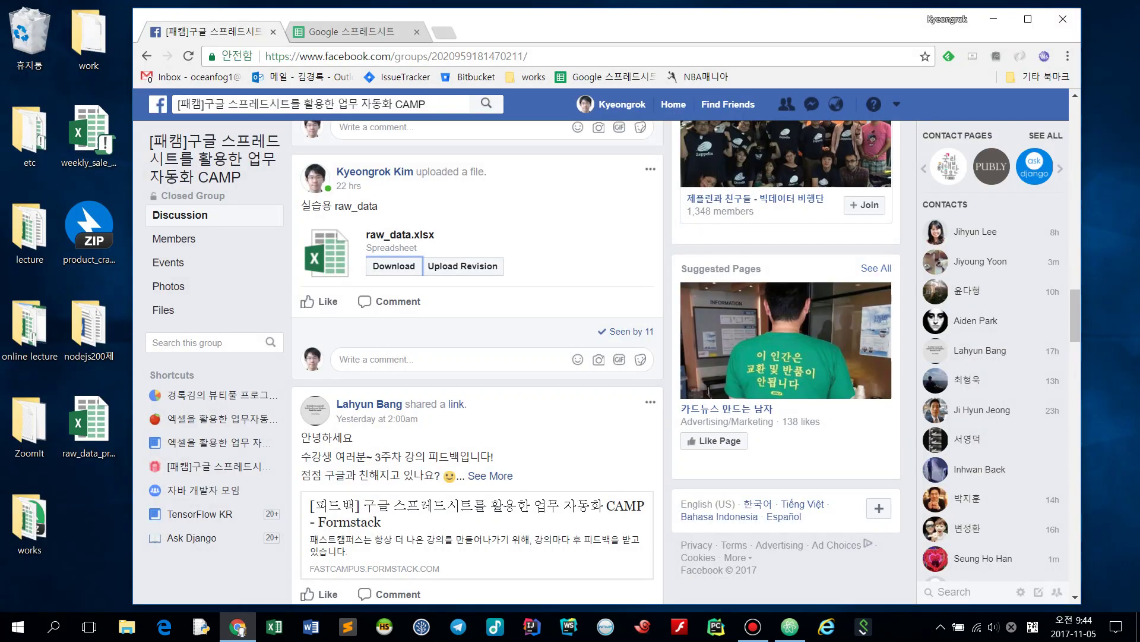
# Return to the Google Sheets home page in Chrome and create a new blank spreadsheet.
pyautogui.hotkey('ctrl', 'Tab')
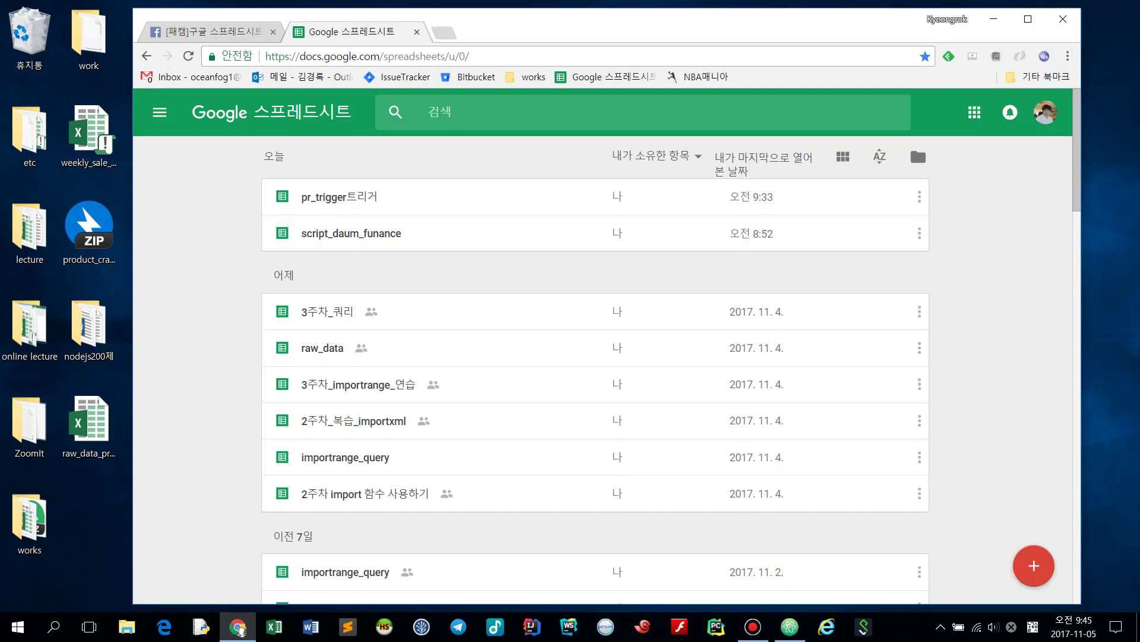
pyautogui.click(89, 425)
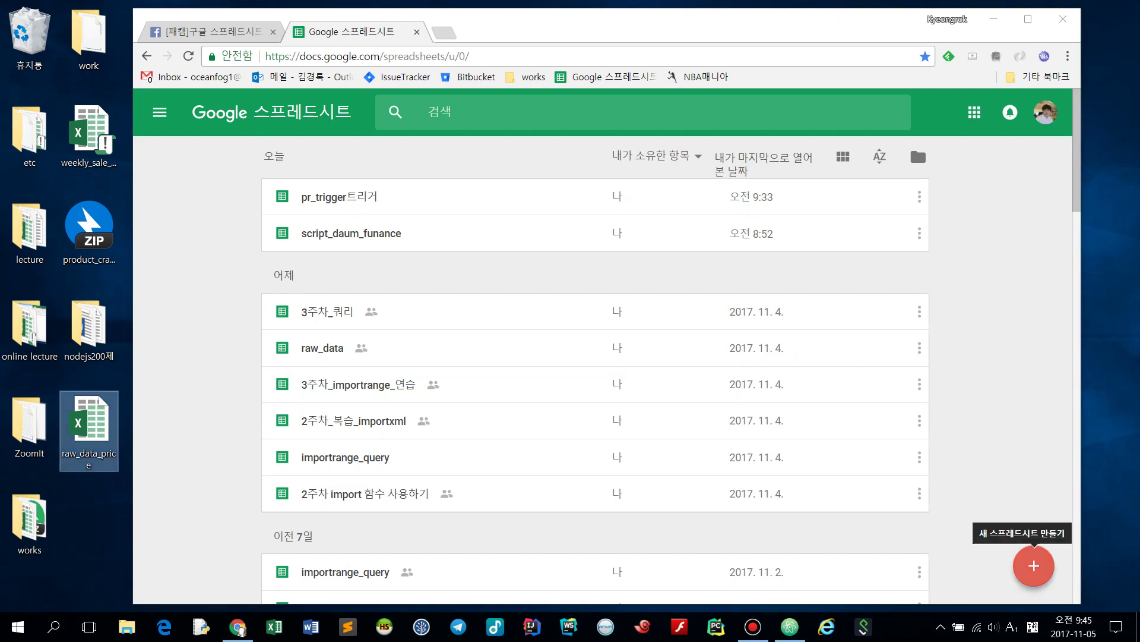
pyautogui.click(1034, 566)
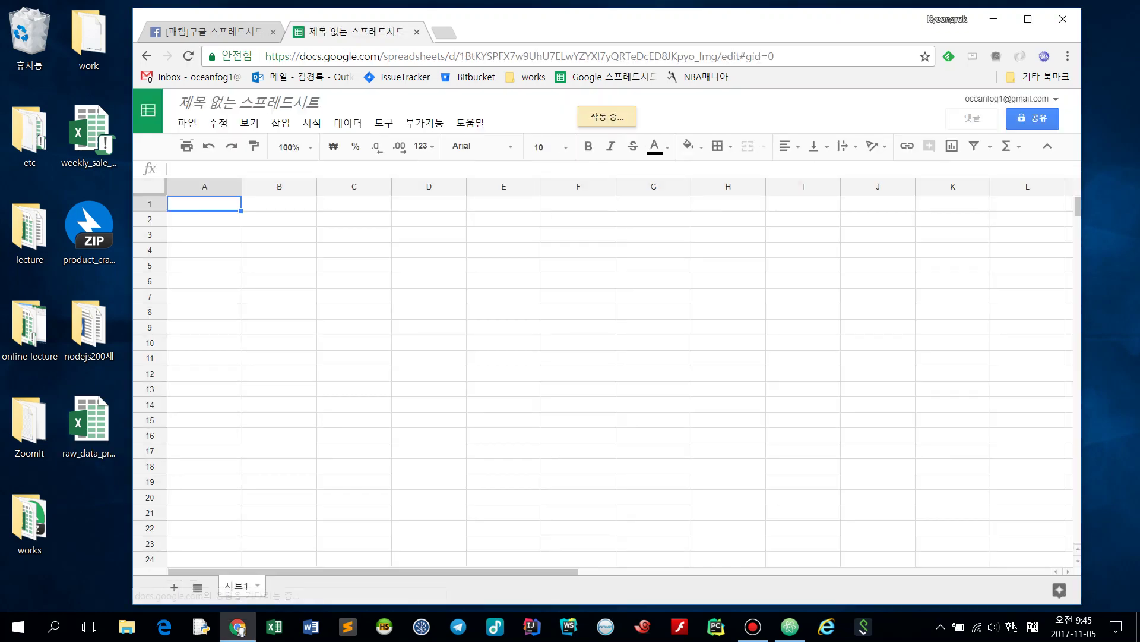
# Import raw_data_price.xlsx from the desktop into the blank spreadsheet, using the option that replaces the spreadsheet (스프레드시트 바꾸기).
pyautogui.click(187, 123)
pyautogui.press('Down')
pyautogui.press('Down')
pyautogui.press('Down')
pyautogui.press('Down')
pyautogui.press('Down')
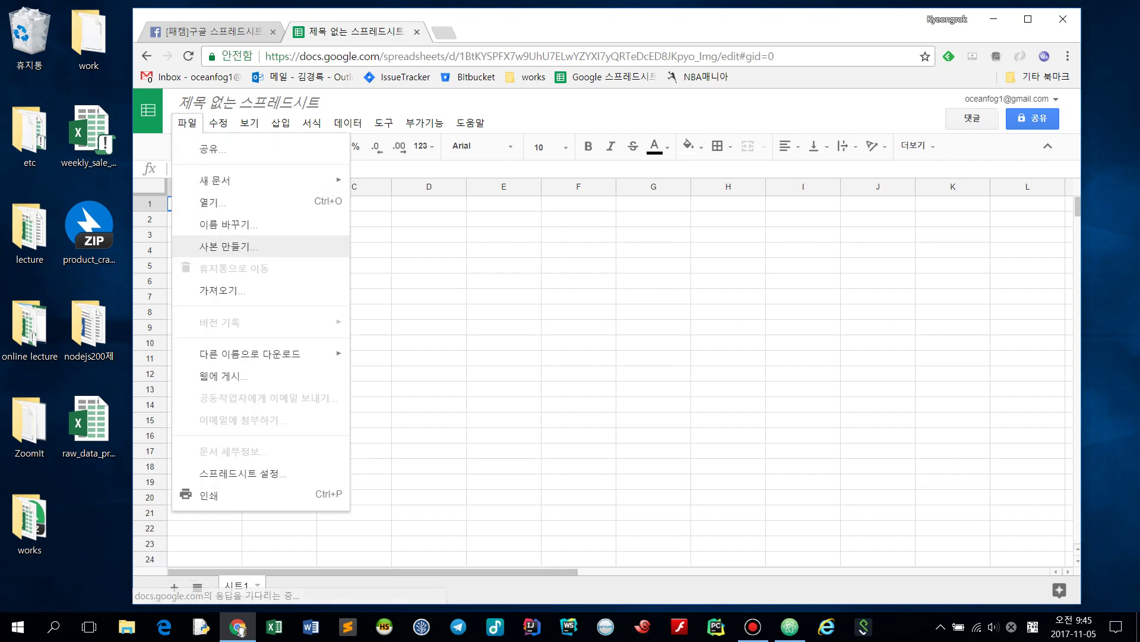
pyautogui.press('Return')
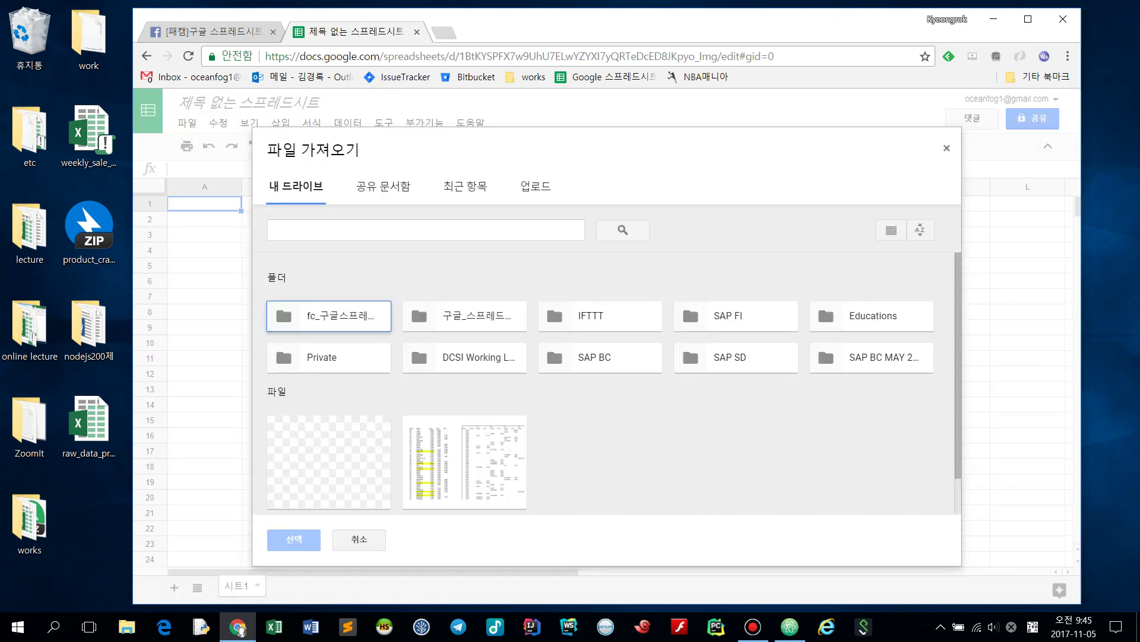
pyautogui.click(536, 186)
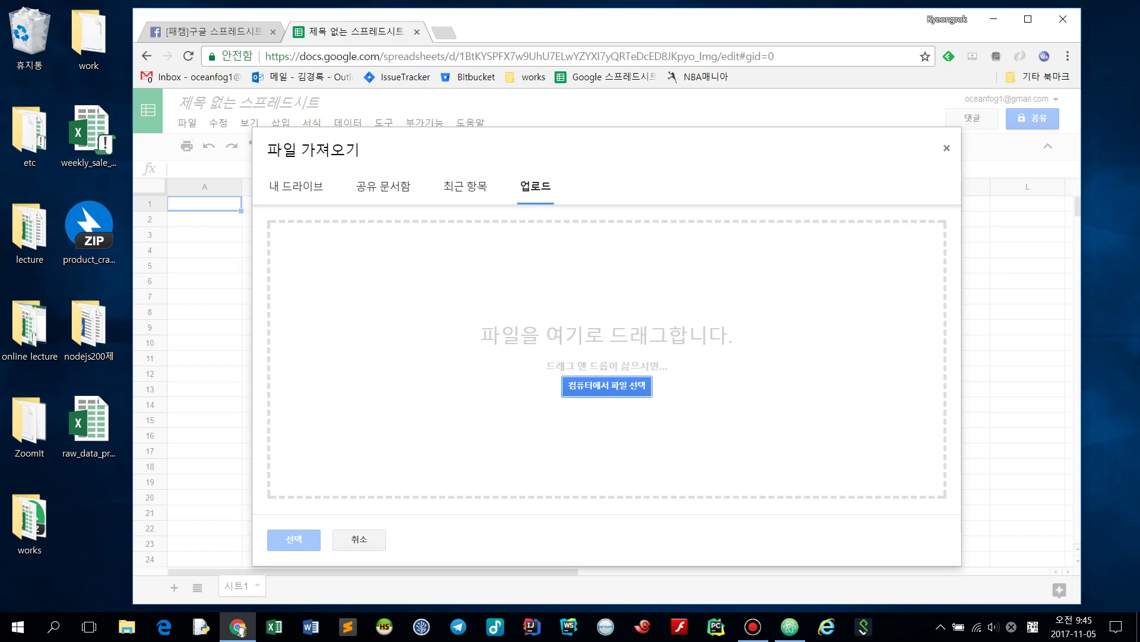
pyautogui.moveTo(89, 418); pyautogui.dragTo(493, 392)
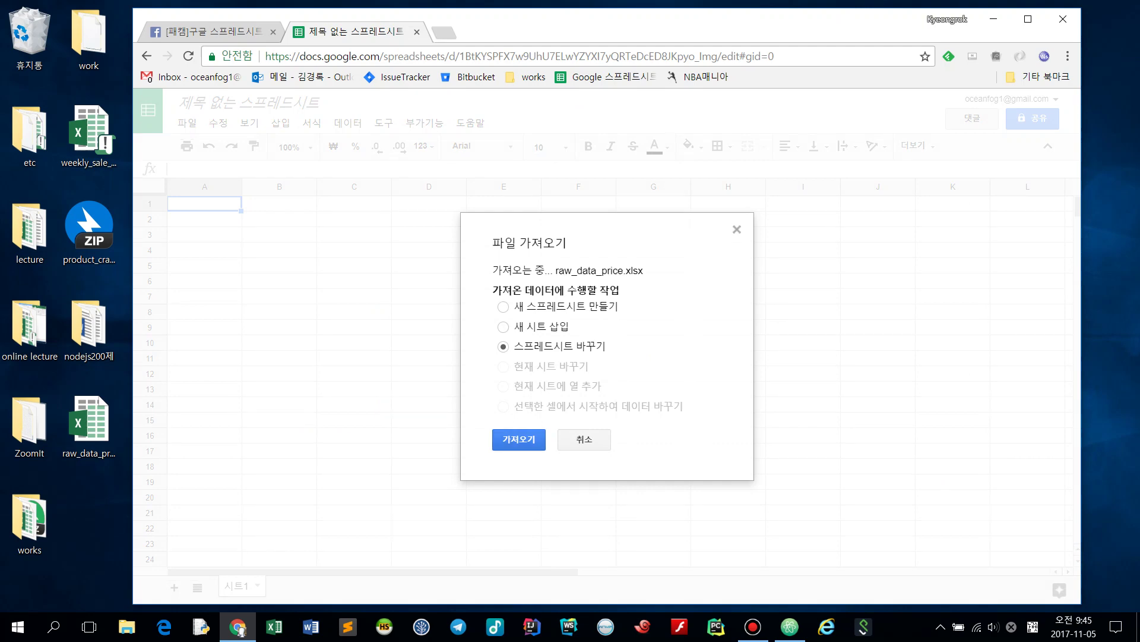
pyautogui.click(518, 439)
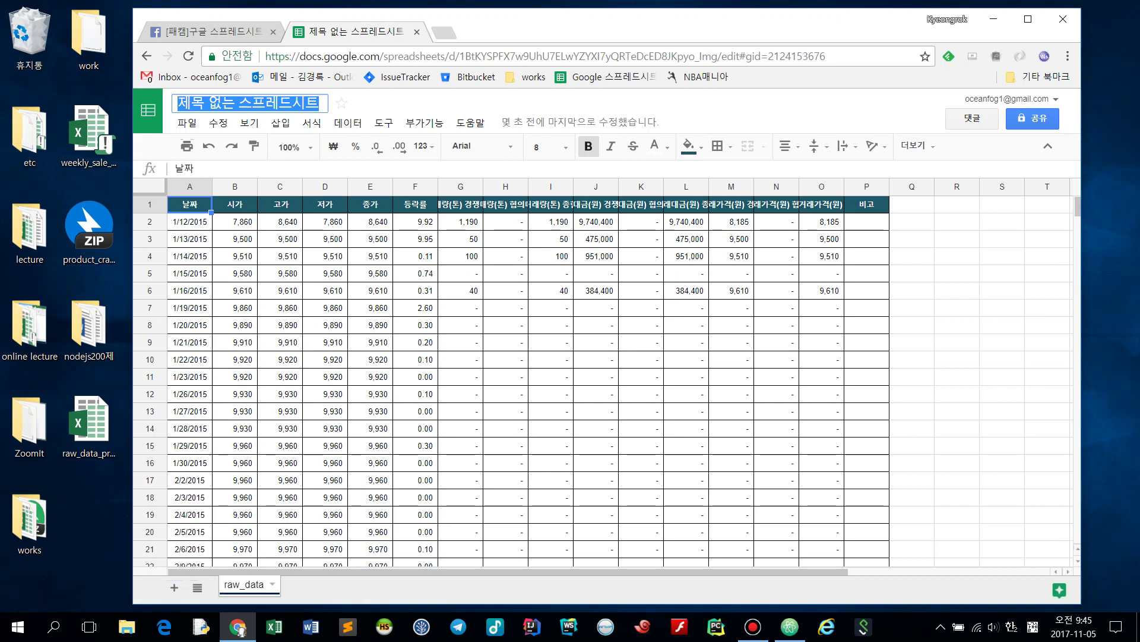
# Rename the imported spreadsheet to raw_data_price.
pyautogui.write('raw_da')
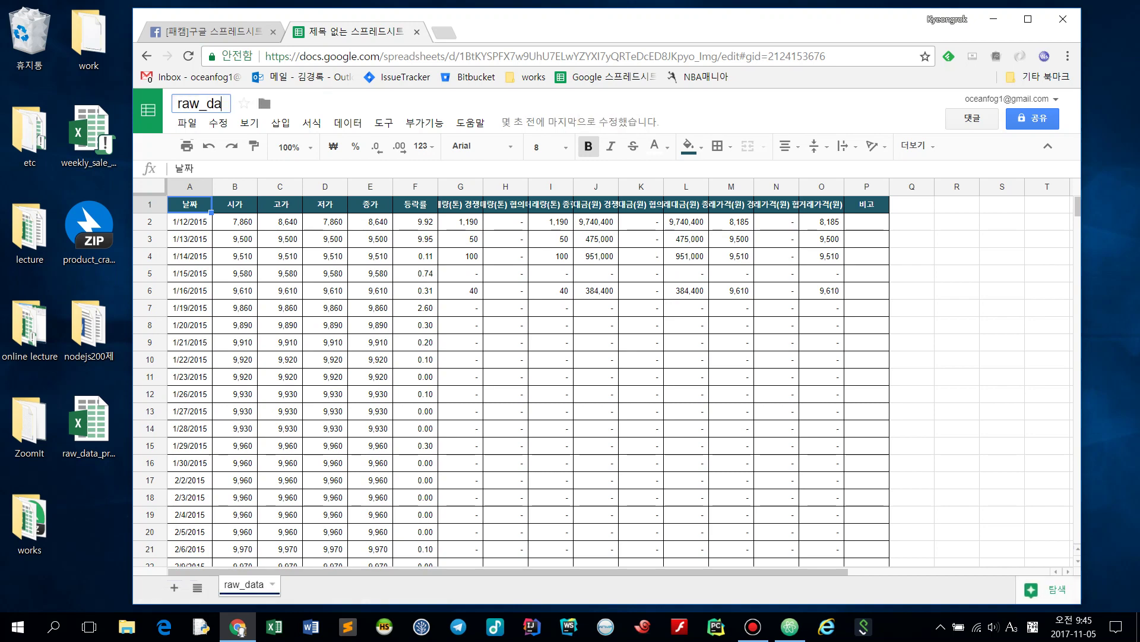
pyautogui.write('ta_price')
pyautogui.press('Return')
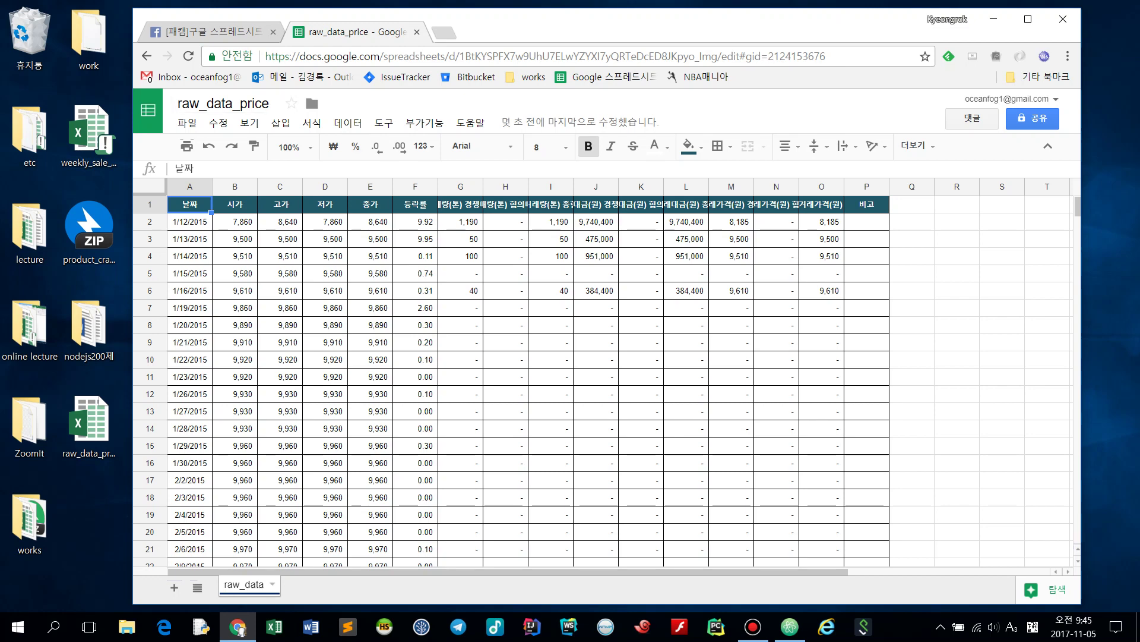
# Open the Google Sheets home page in a new browser tab and create another blank spreadsheet.
pyautogui.scroll(-7, 604, 380)
pyautogui.scroll(7, 604, 380)
pyautogui.click(444, 32)
pyautogui.click(605, 76)
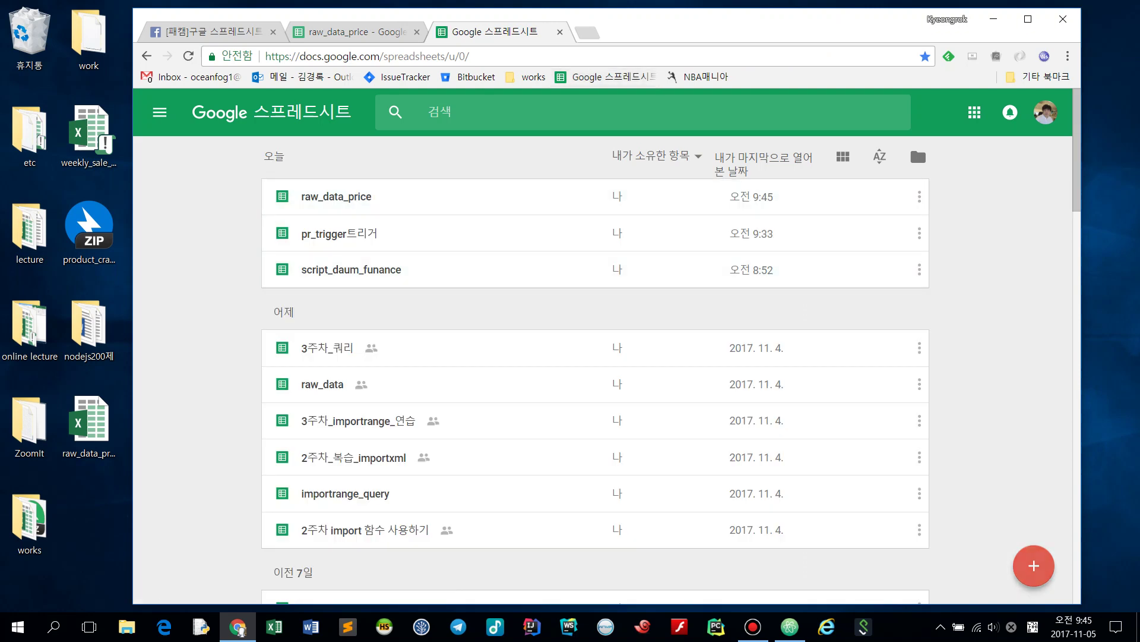
pyautogui.click(1034, 565)
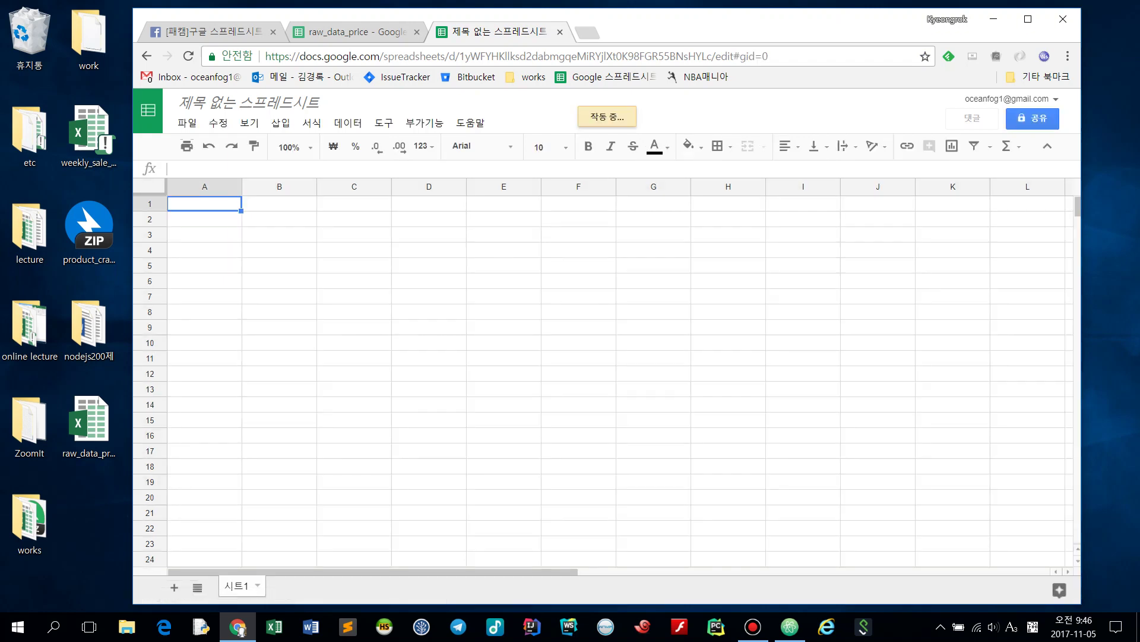
# Start an IMPORTRANGE formula in cell A1 with two empty quoted arguments separated by a comma.
pyautogui.write('=')
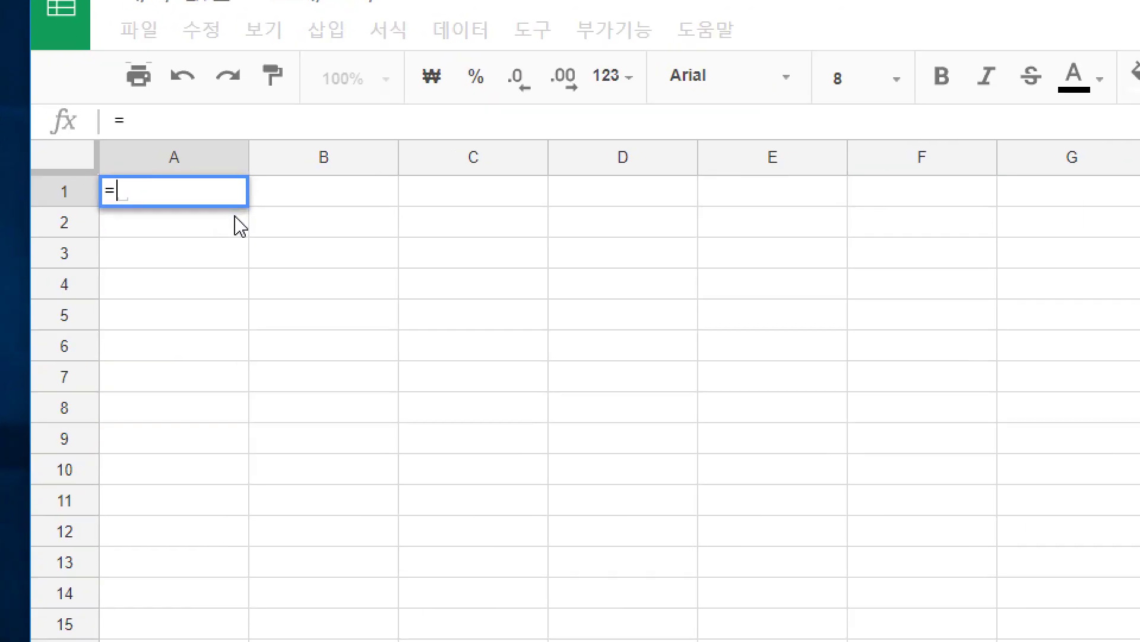
pyautogui.write('importR')
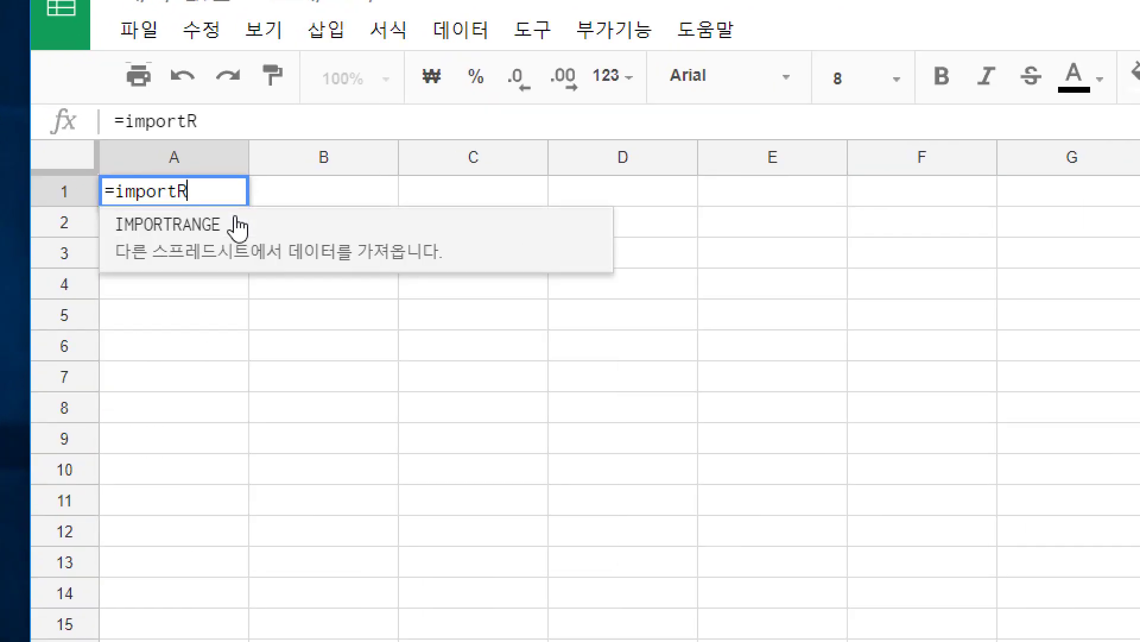
pyautogui.press('BackSpace')
pyautogui.write('range(')
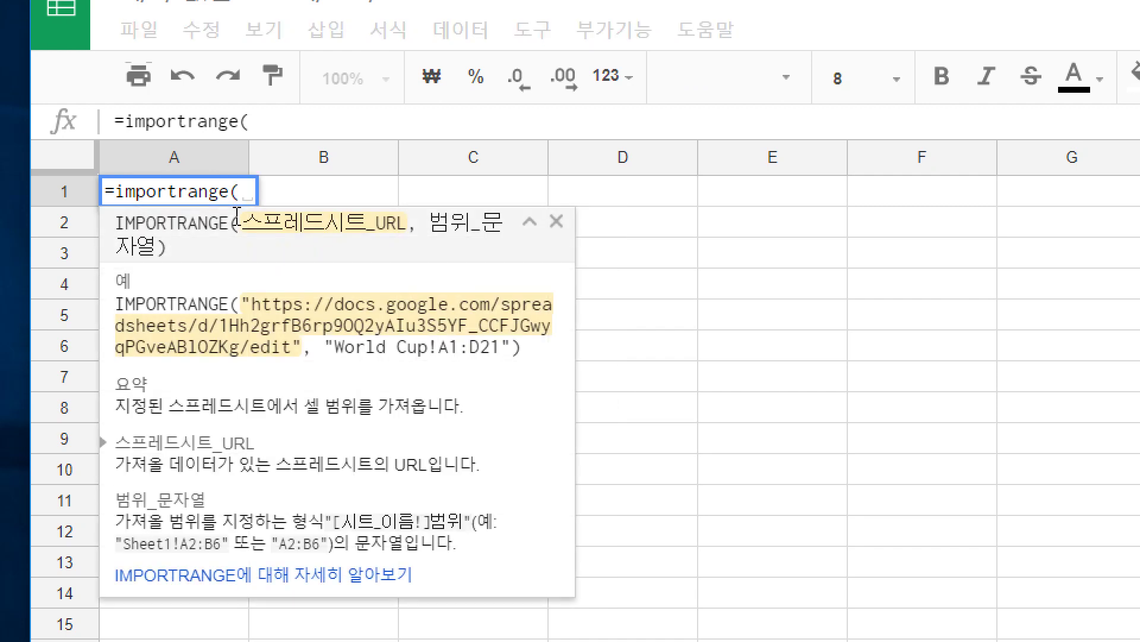
pyautogui.write('"",""')
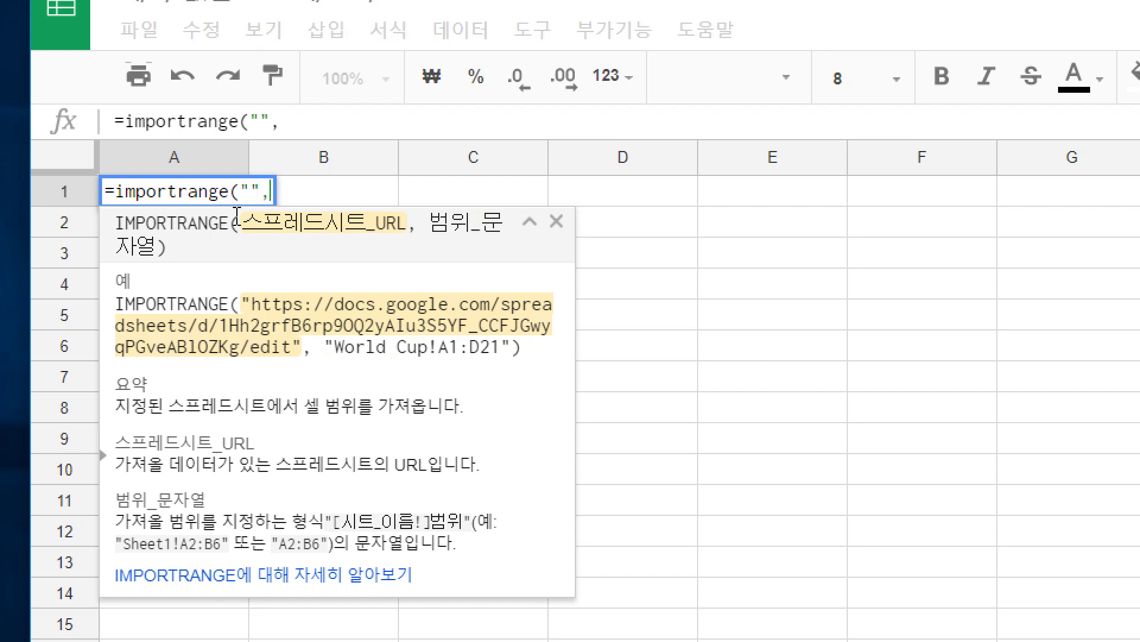
# Fill the IMPORTRANGE arguments with the placeholders 주소 and 시트명!범위, close the parenthesis, and enter the formula in A1.
pyautogui.press('Left')
pyautogui.press('Left')
pyautogui.press('Left')
pyautogui.press('Left')
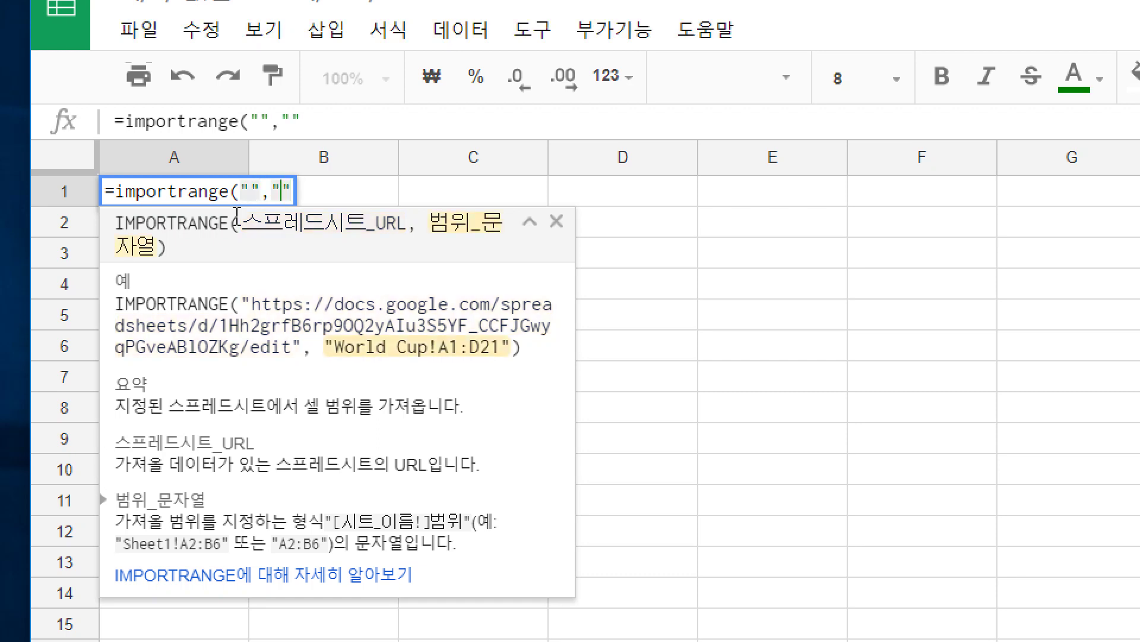
pyautogui.write('주소')
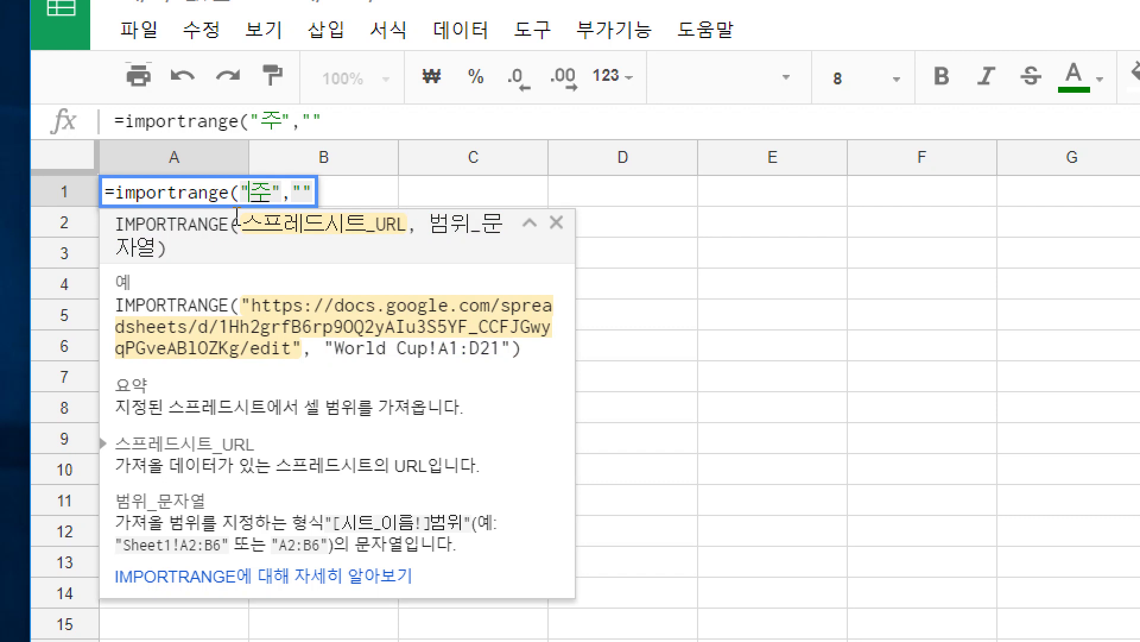
pyautogui.press('Right')
pyautogui.press('Right')
pyautogui.press('Right')
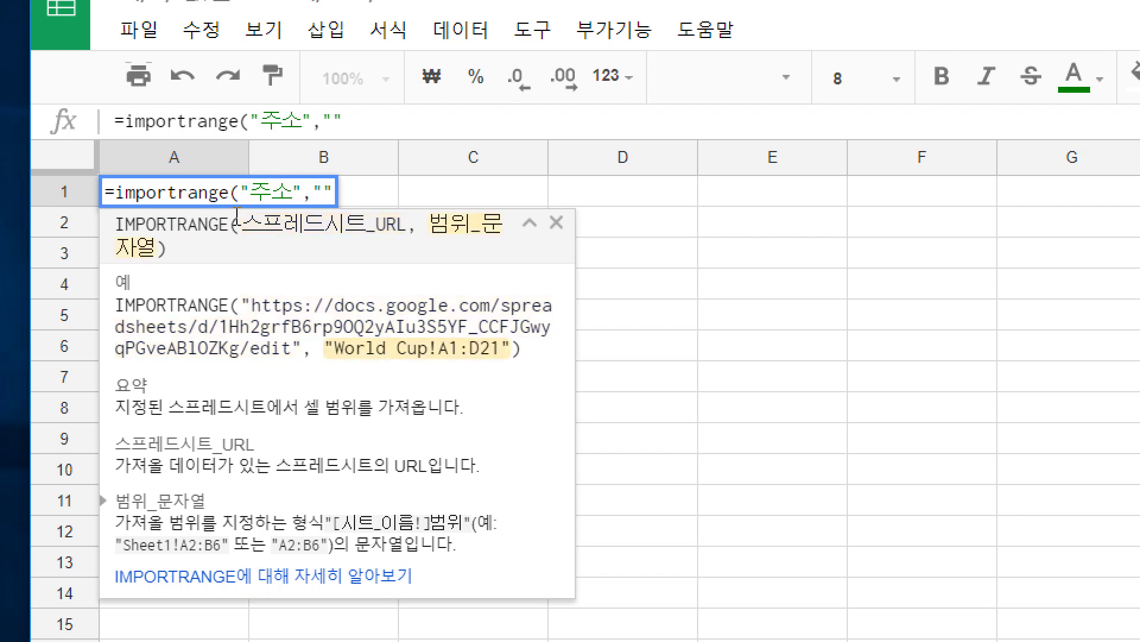
pyautogui.write('시트명!')
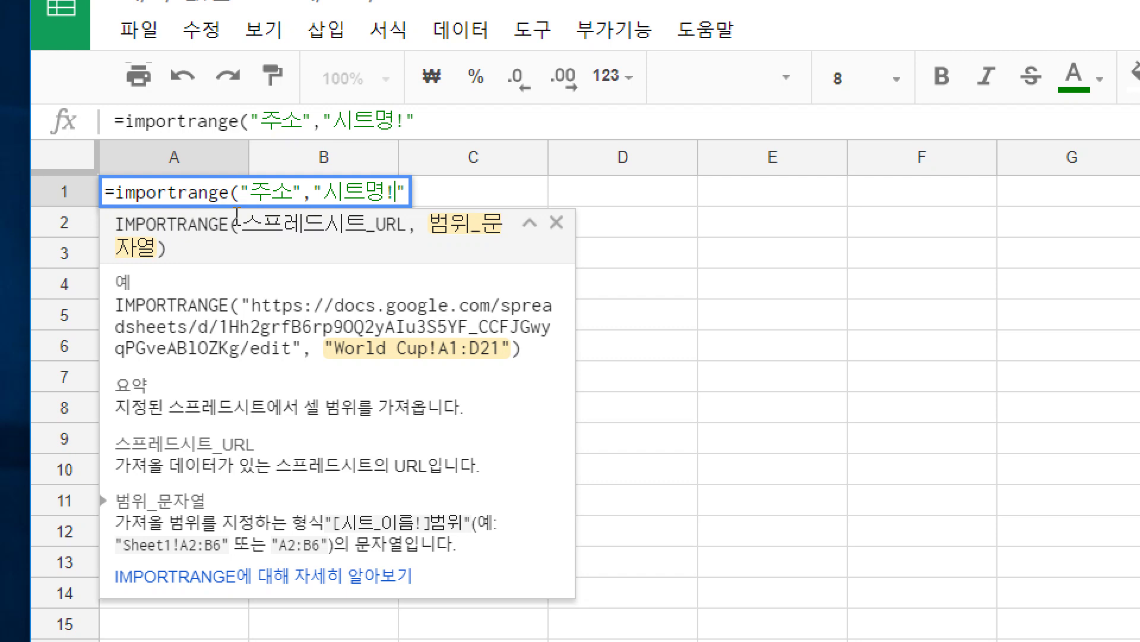
pyautogui.write('범위')
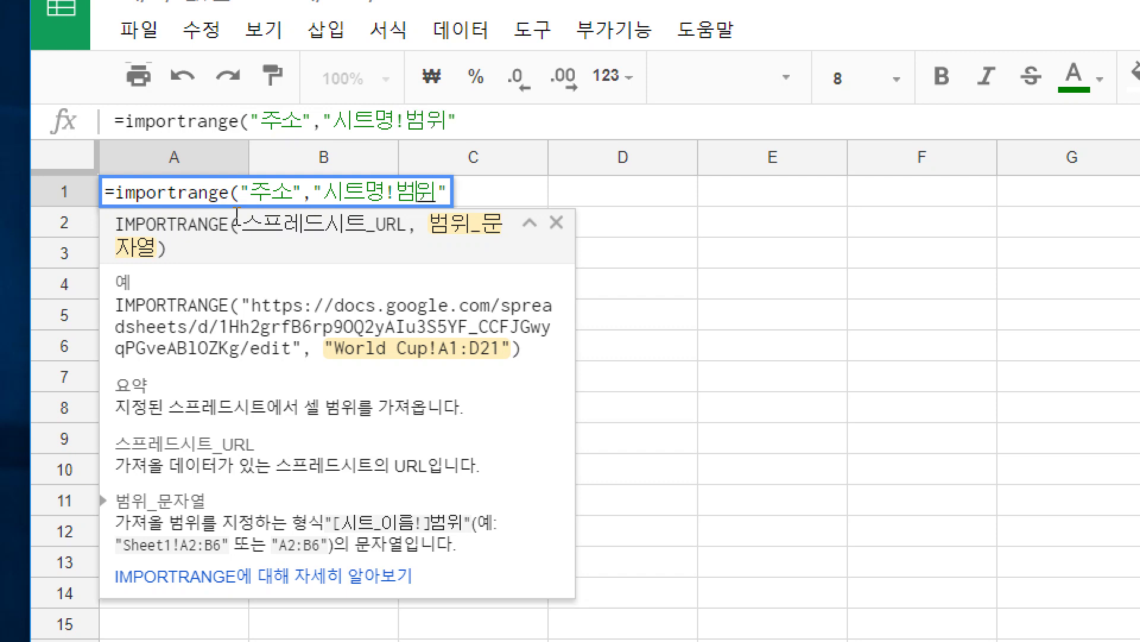
pyautogui.press('Right')
pyautogui.write(')')
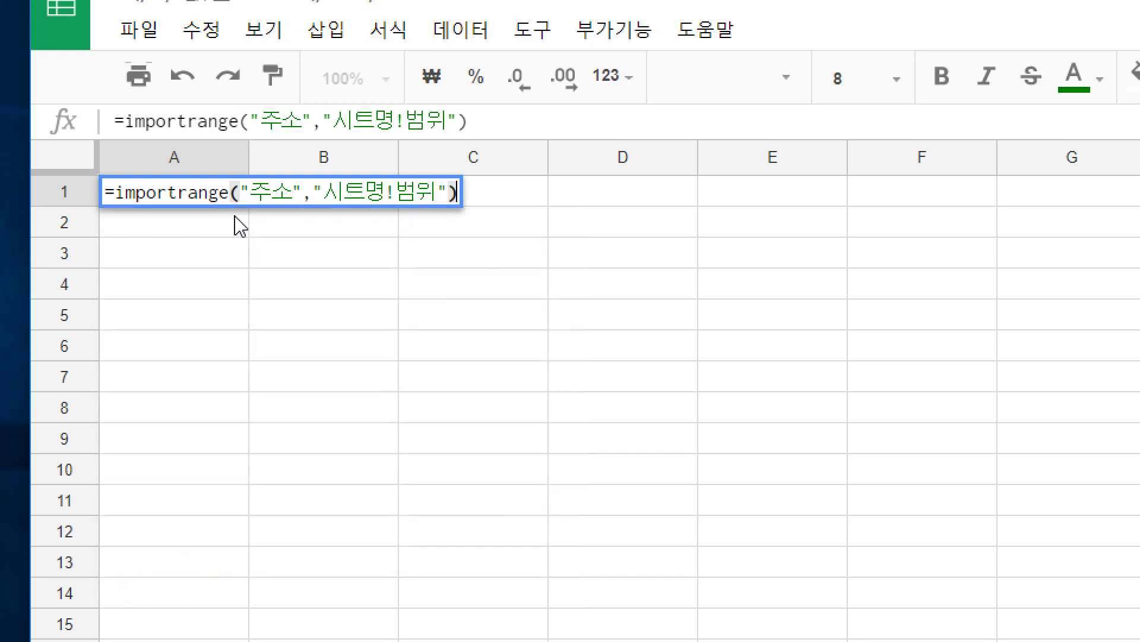
pyautogui.press('Return')
pyautogui.press('Up')
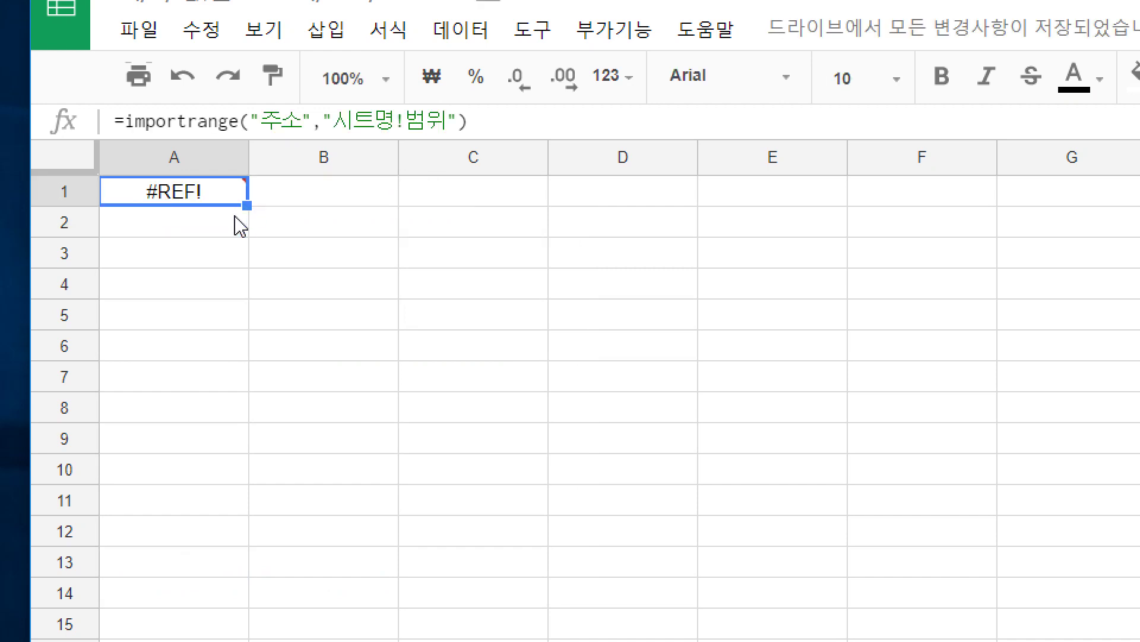
# Replace the 주소 placeholder in A1's formula with the raw_data_price spreadsheet's URL and allow access to that spreadsheet.
pyautogui.moveTo(104, 190)
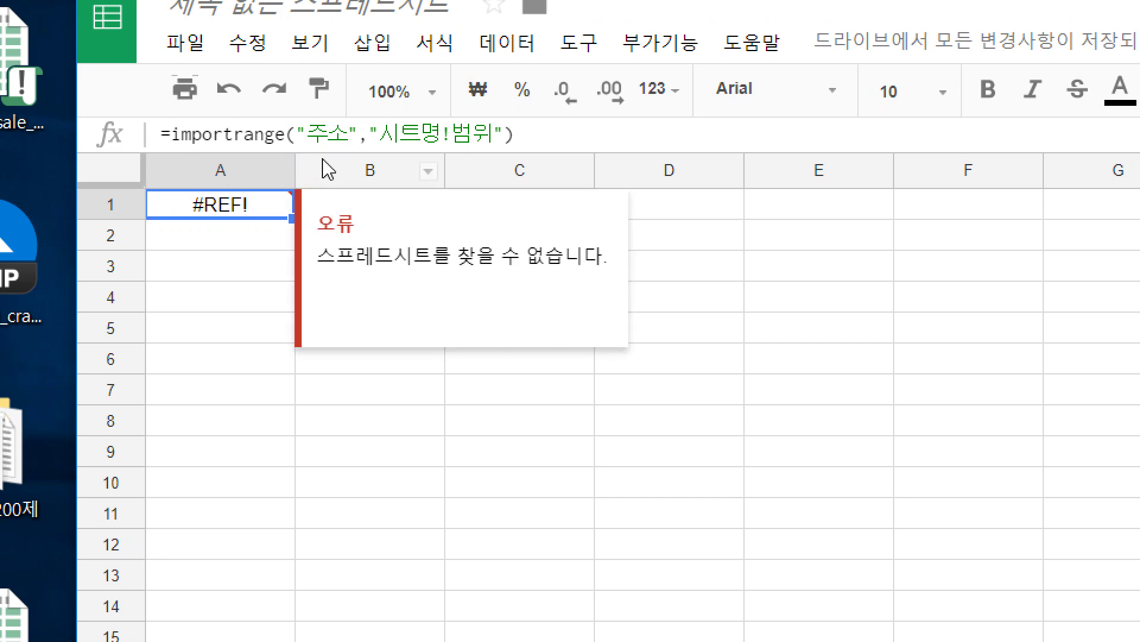
pyautogui.click(314, 136)
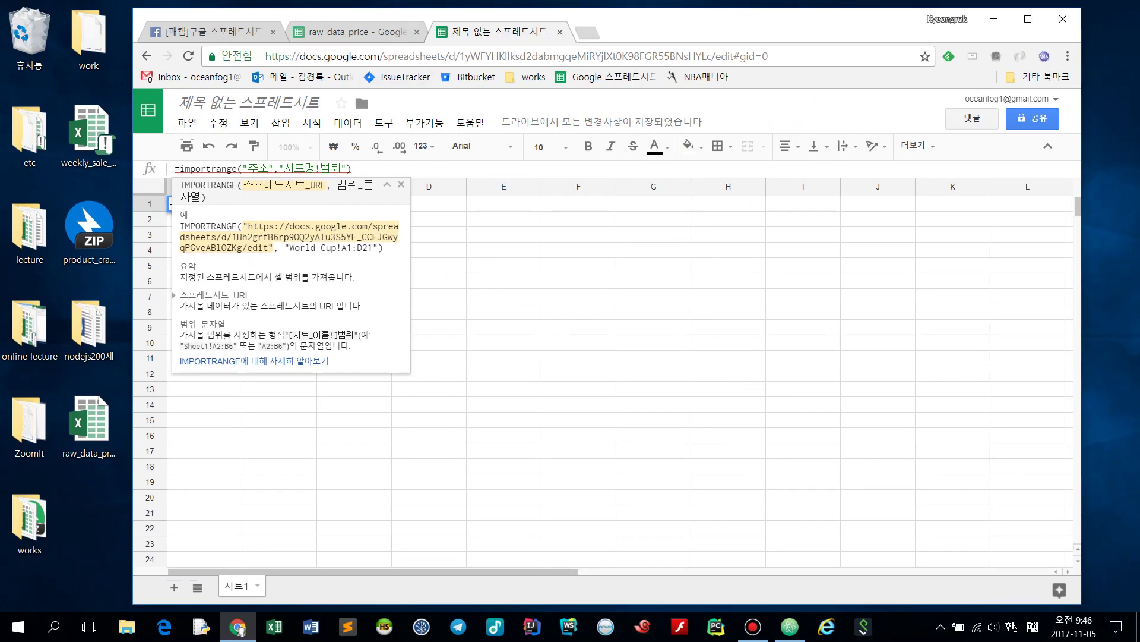
pyautogui.click(357, 32)
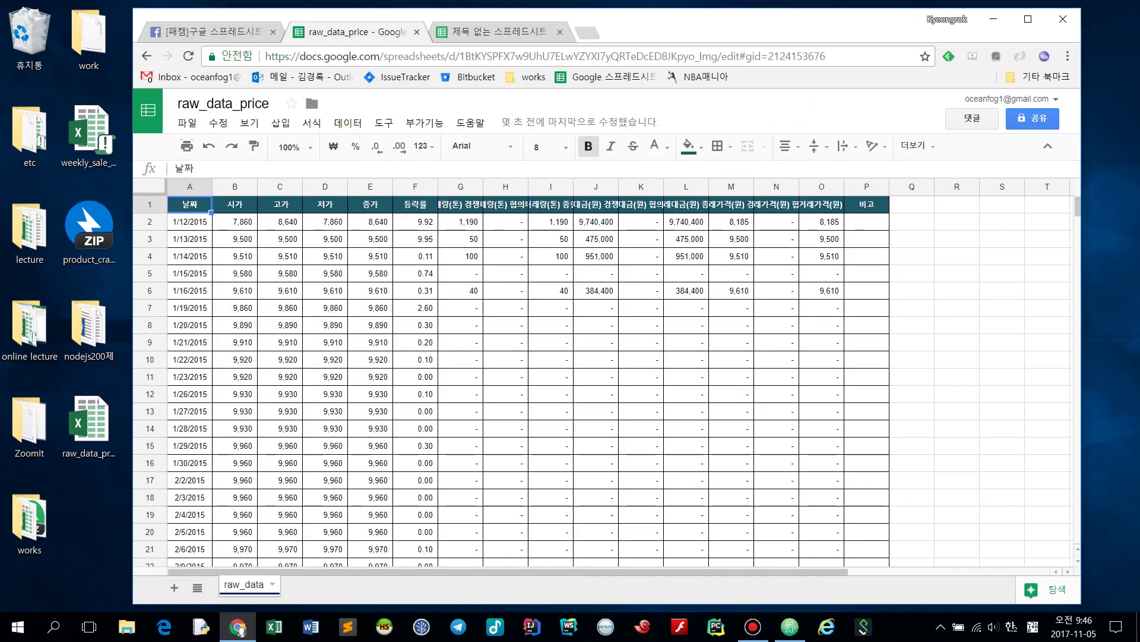
pyautogui.click(446, 56)
pyautogui.hotkey('ctrl', 'c')
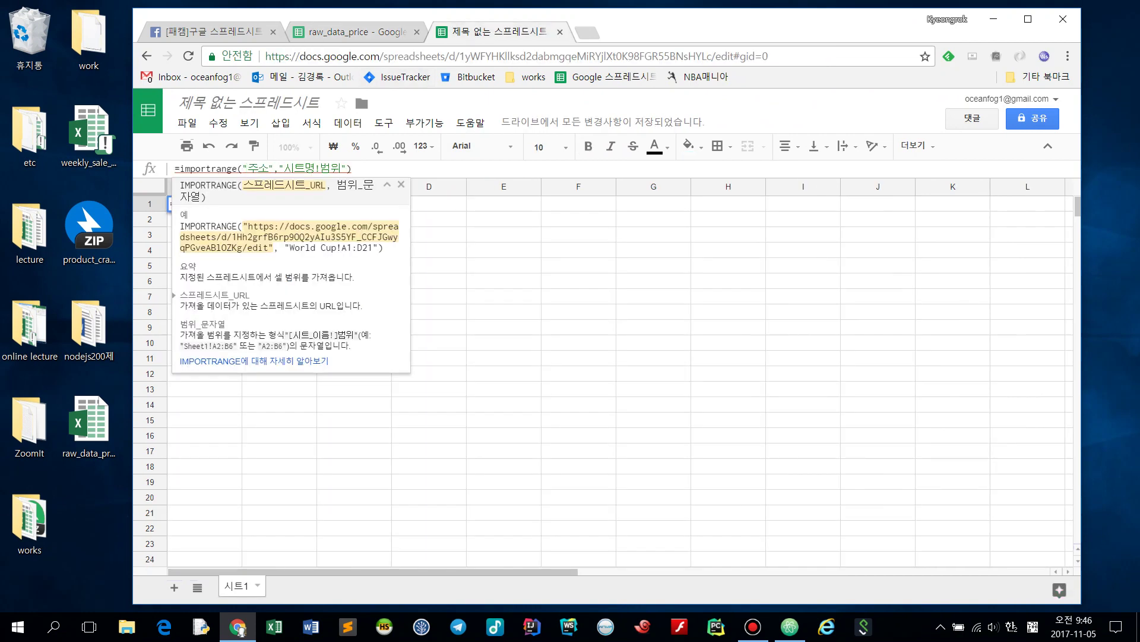
pyautogui.hotkey('shift', 'Right')
pyautogui.hotkey('shift', 'Right')
pyautogui.hotkey('ctrl', 'v')
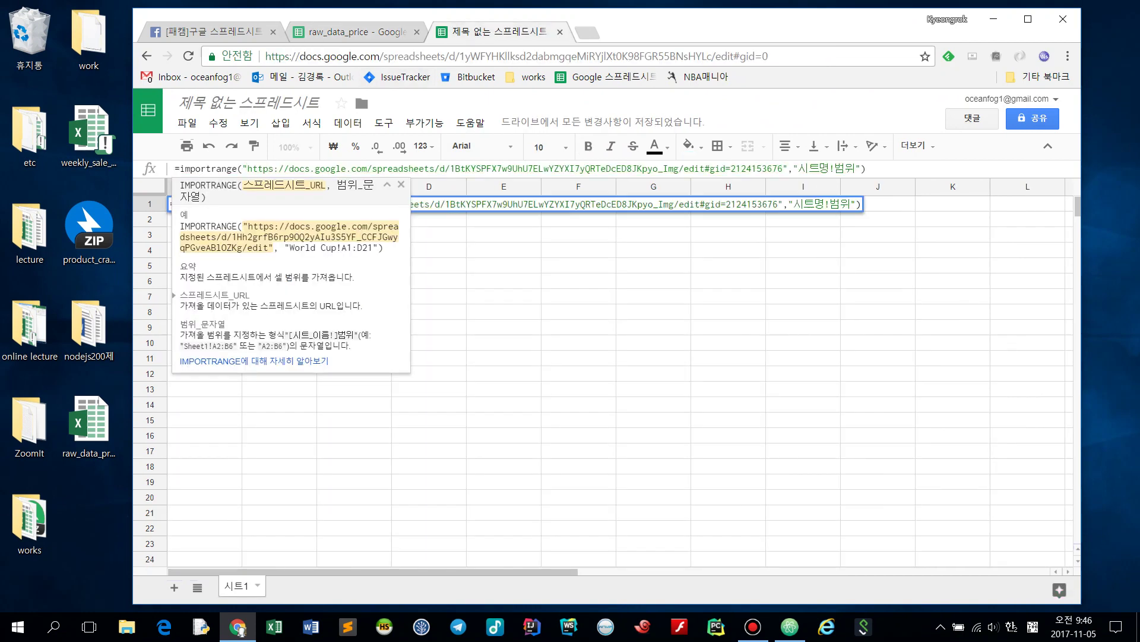
pyautogui.press('Return')
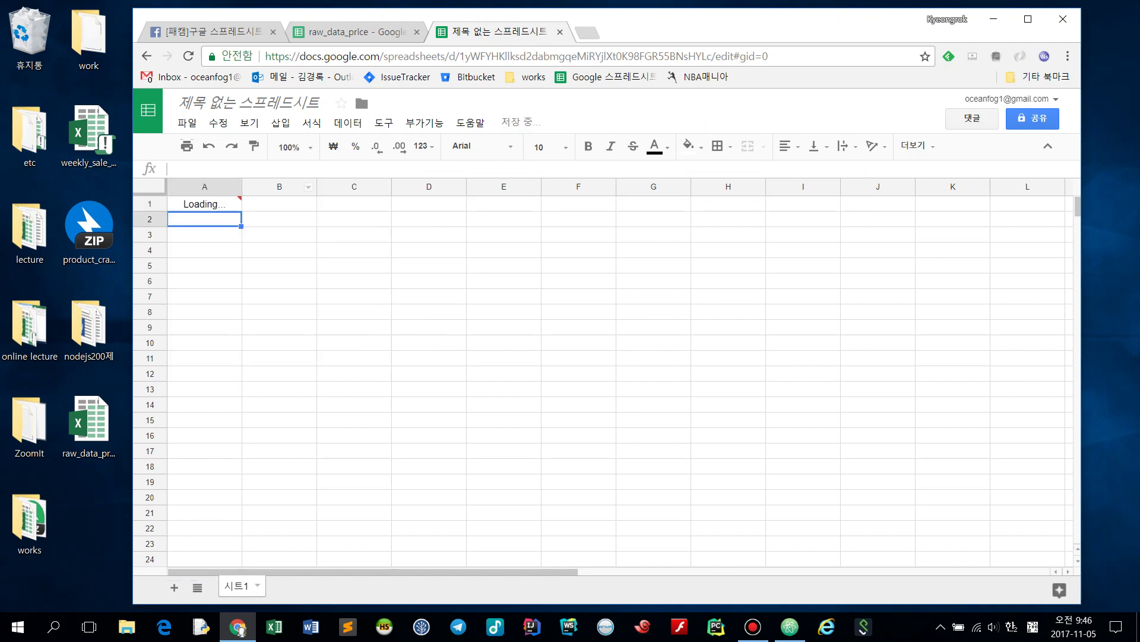
pyautogui.click(204, 204)
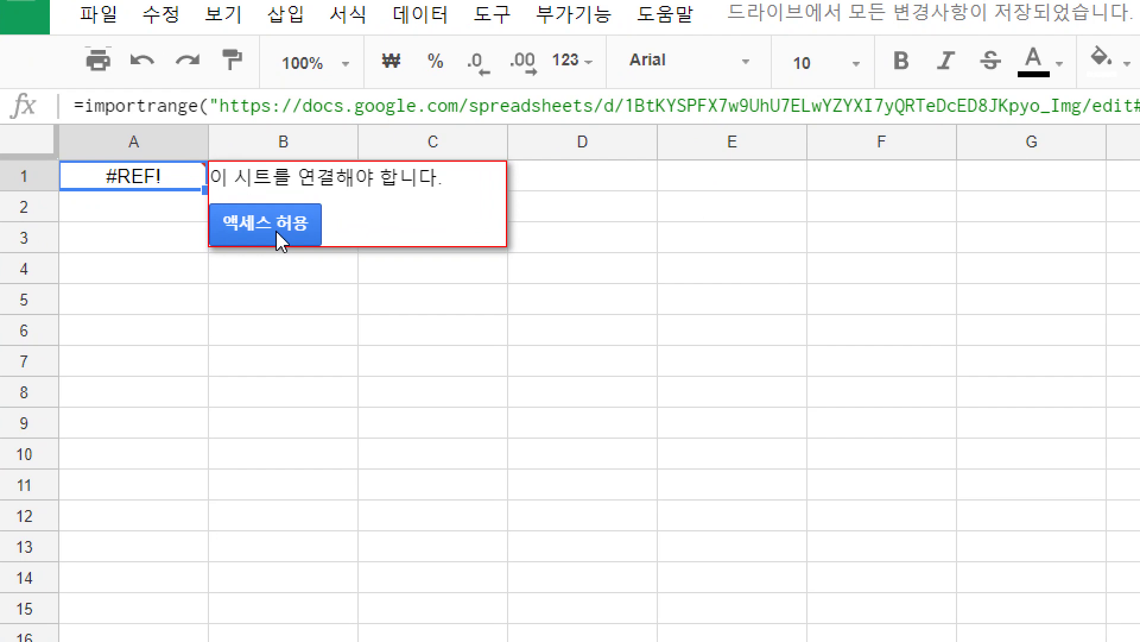
pyautogui.click(279, 237)
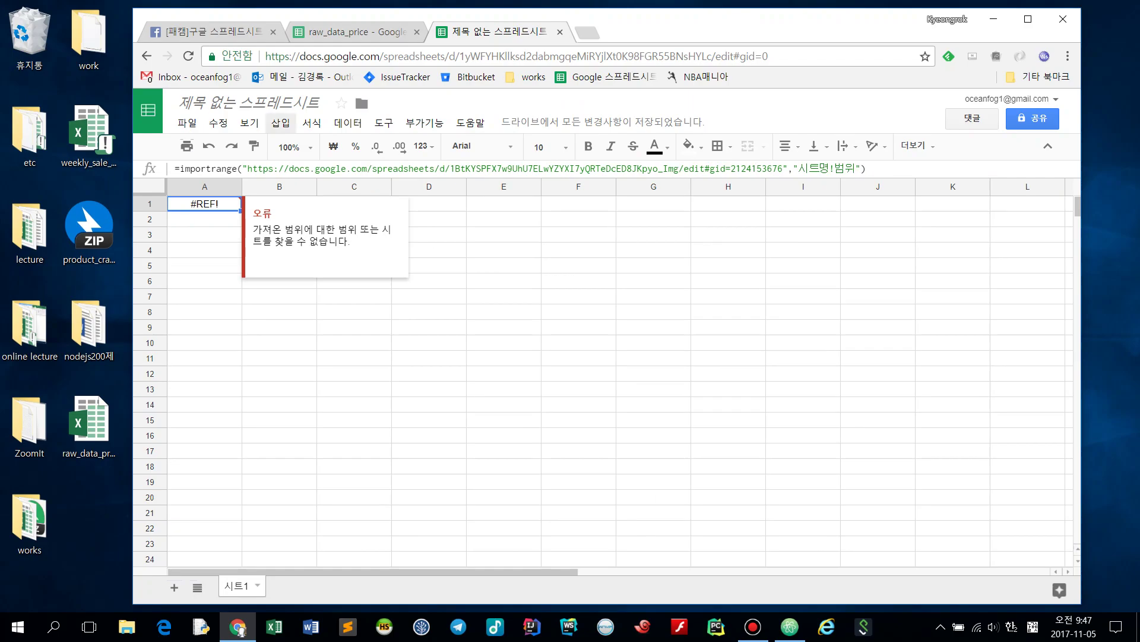
# Check the source spreadsheet's sheet name and replace the 시트명 placeholder in A1's formula with raw_data.
pyautogui.click(356, 32)
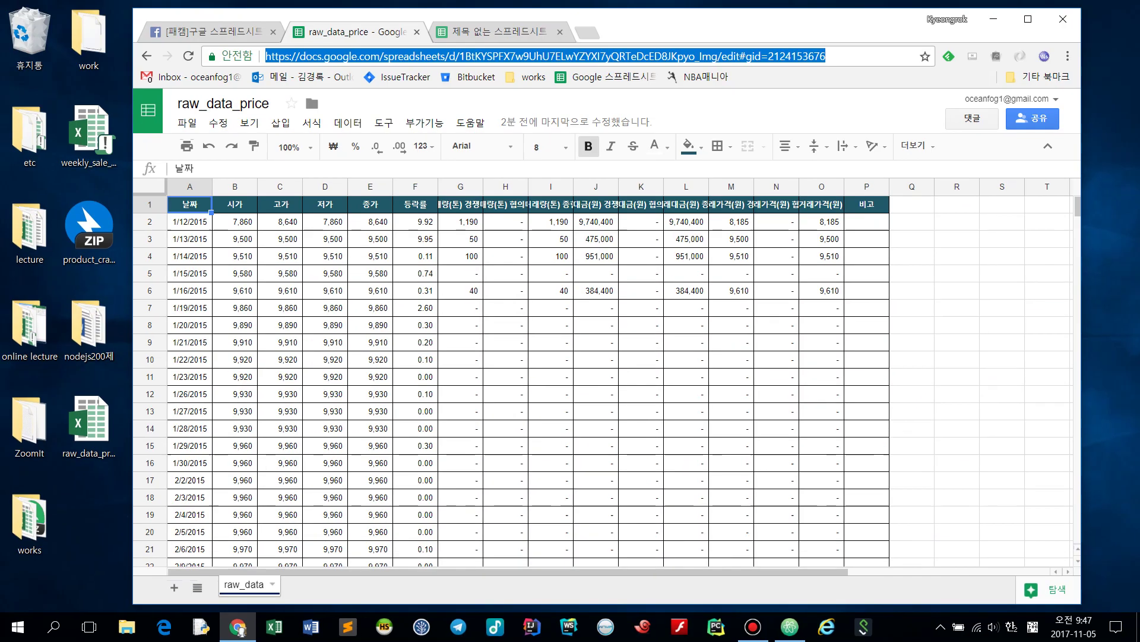
pyautogui.hotkey('ctrl', 'Tab')
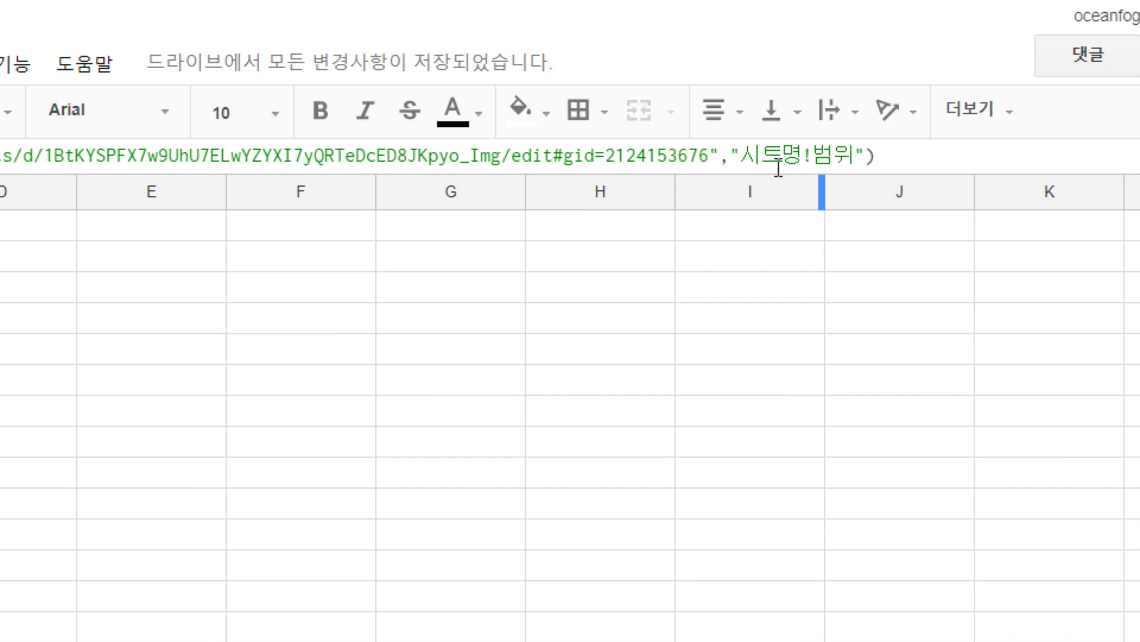
pyautogui.click(813, 170)
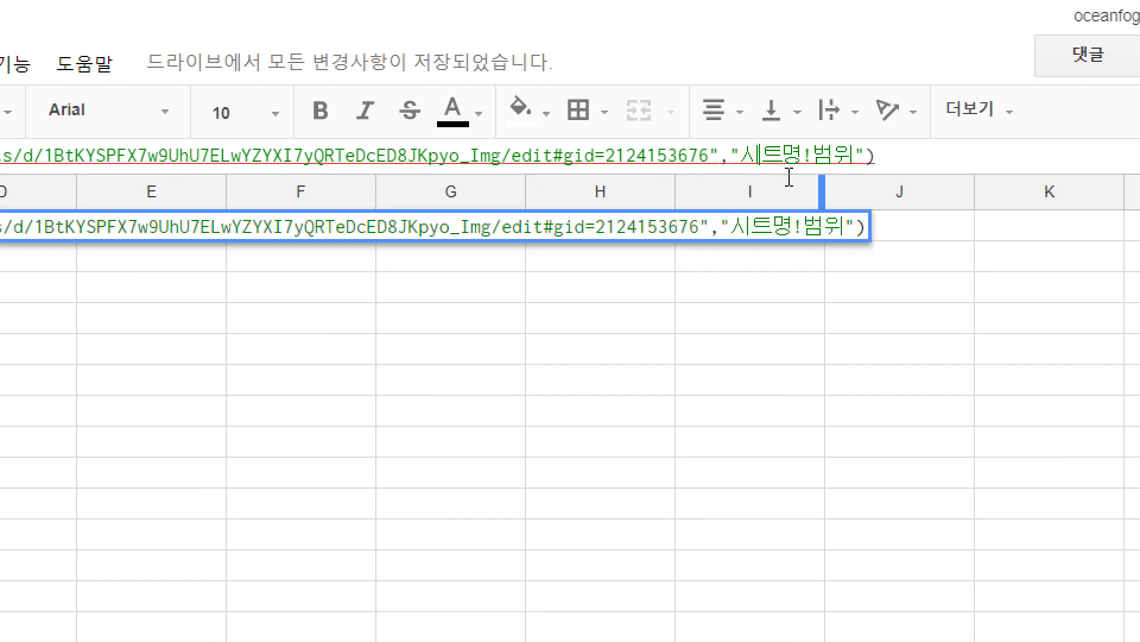
pyautogui.press('Right')
pyautogui.press('Right')
pyautogui.press('Right')
pyautogui.press('Left')
pyautogui.press('BackSpace')
pyautogui.press('BackSpace')
pyautogui.press('BackSpace')
pyautogui.write('ㅊ')
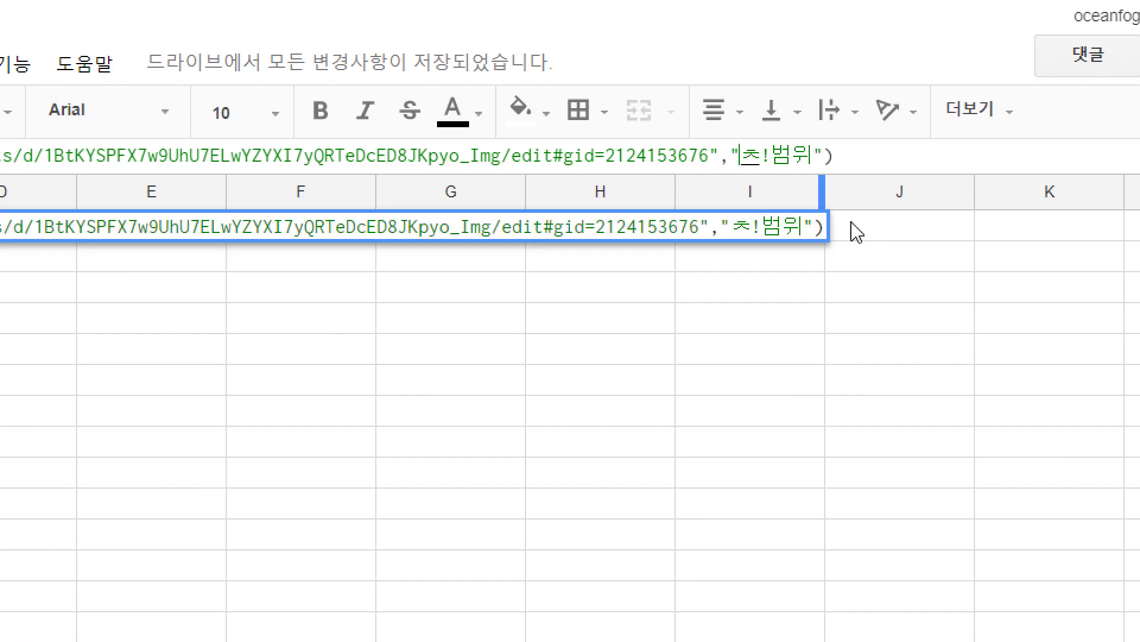
pyautogui.press('BackSpace')
pyautogui.write('raw_data')
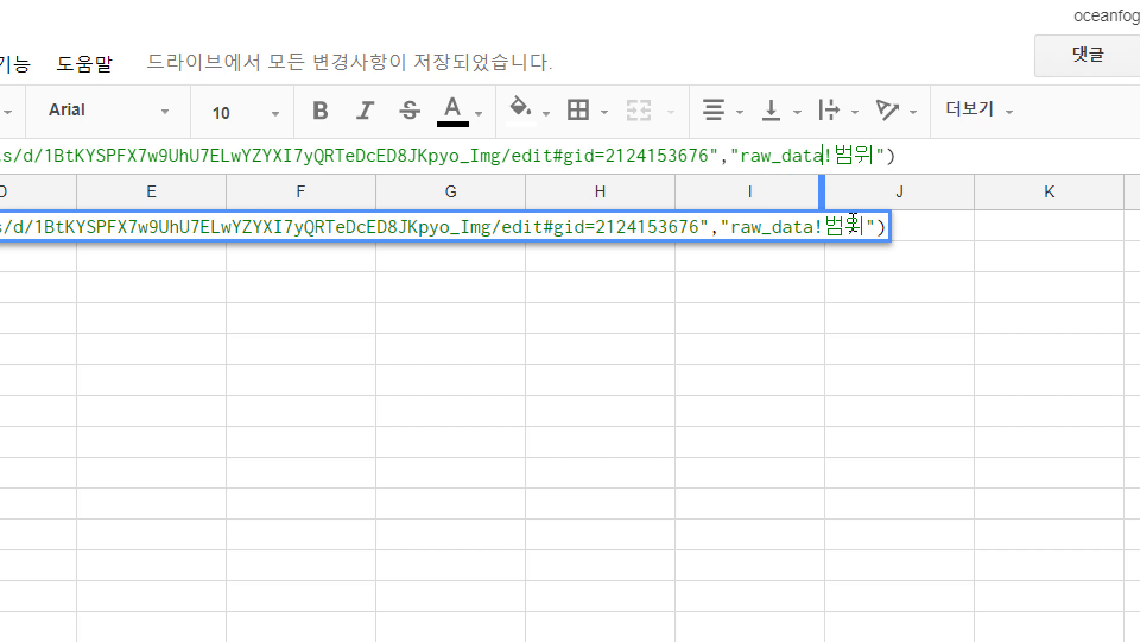
pyautogui.press('Return')
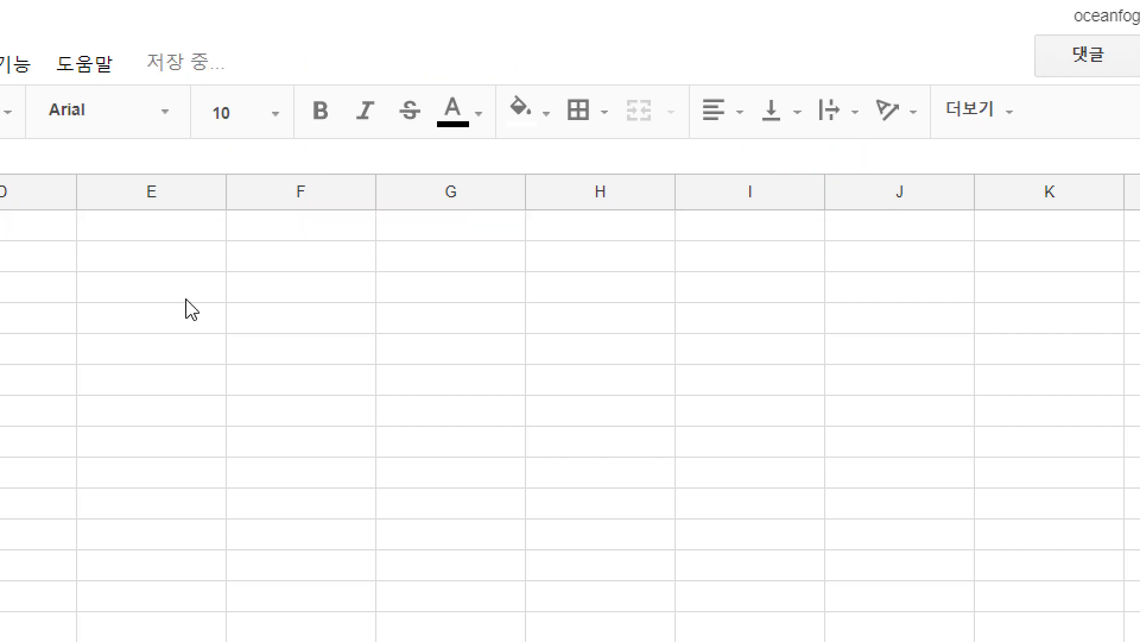
# Replace the 범위 placeholder in A1's formula with the range A1:D50 and look through the imported rows.
pyautogui.press('Up')
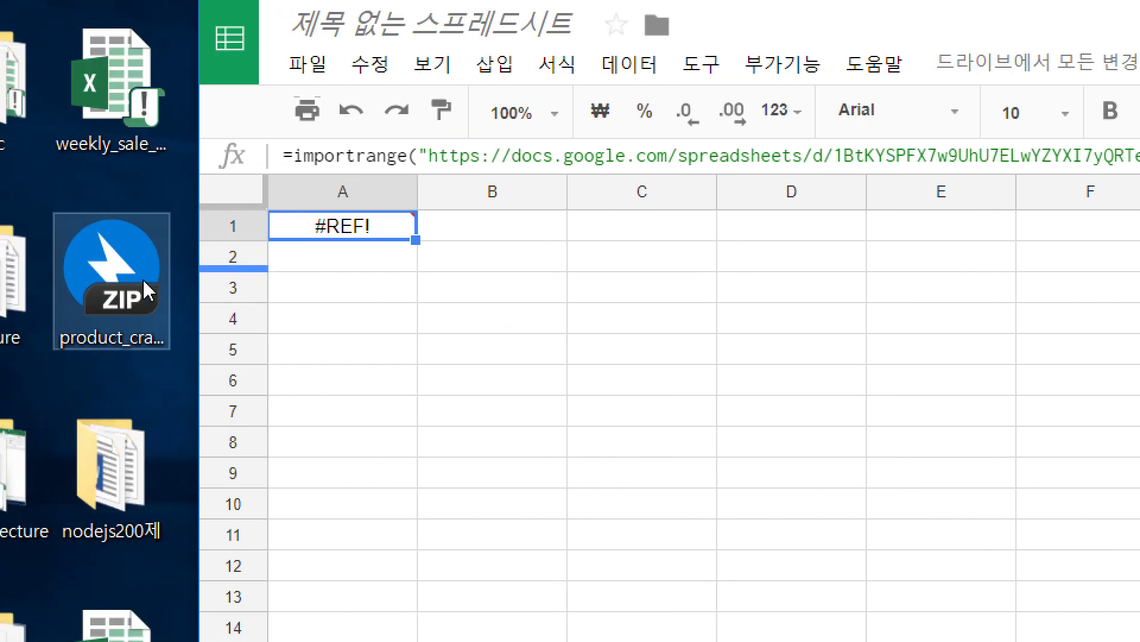
pyautogui.moveTo(373, 240)
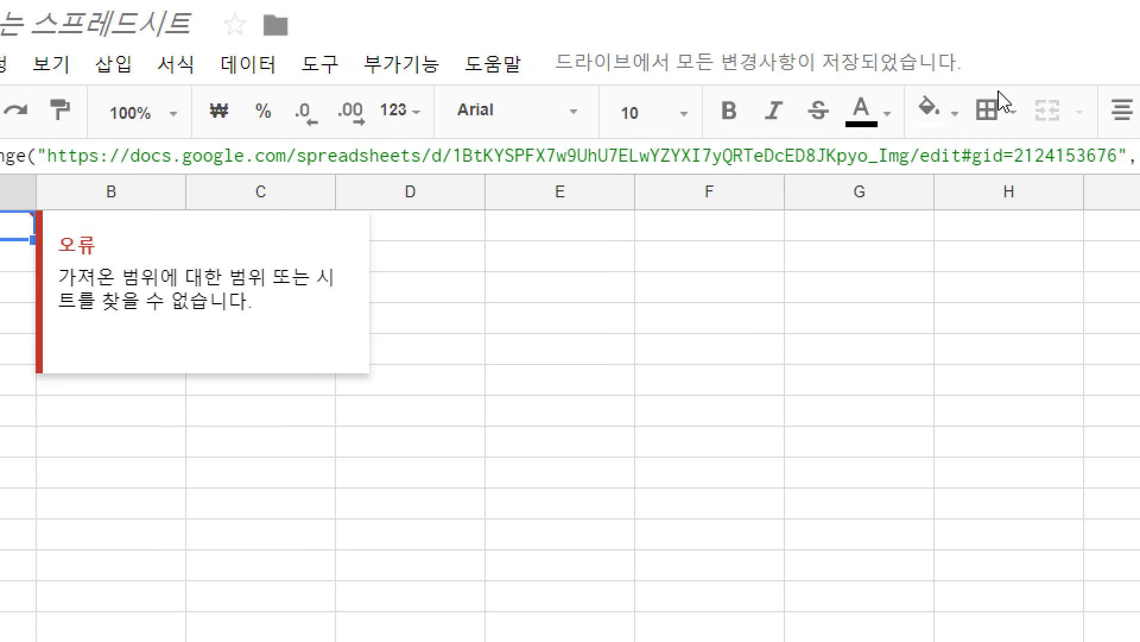
pyautogui.press('BackSpace')
pyautogui.press('BackSpace')
pyautogui.press('BackSpace')
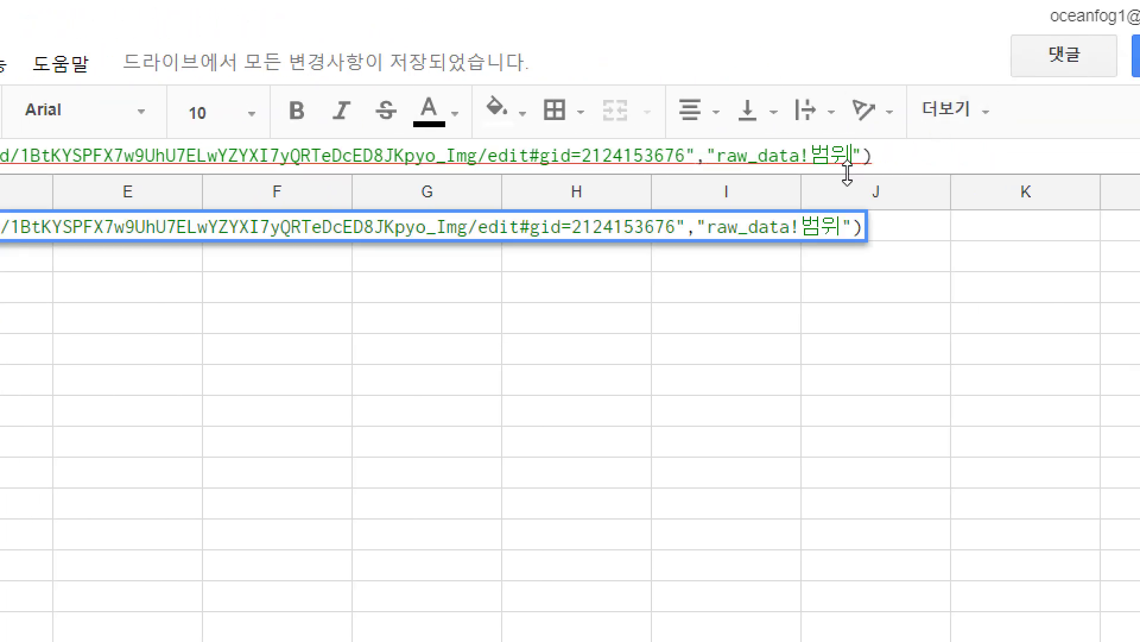
pyautogui.press('BackSpace')
pyautogui.write('A1:')
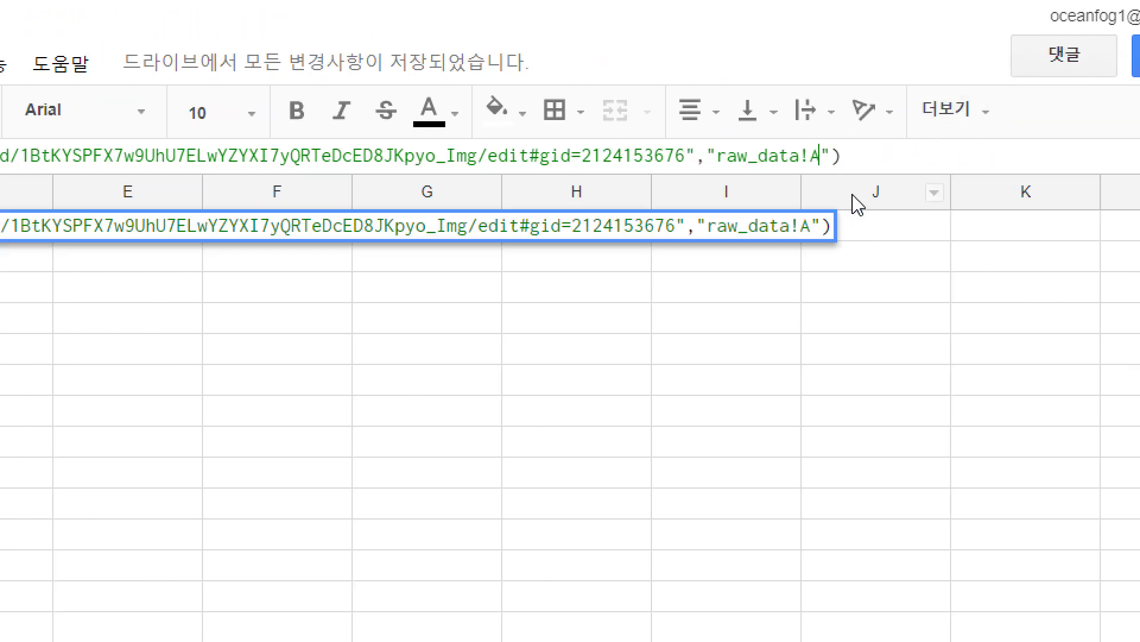
pyautogui.write('D')
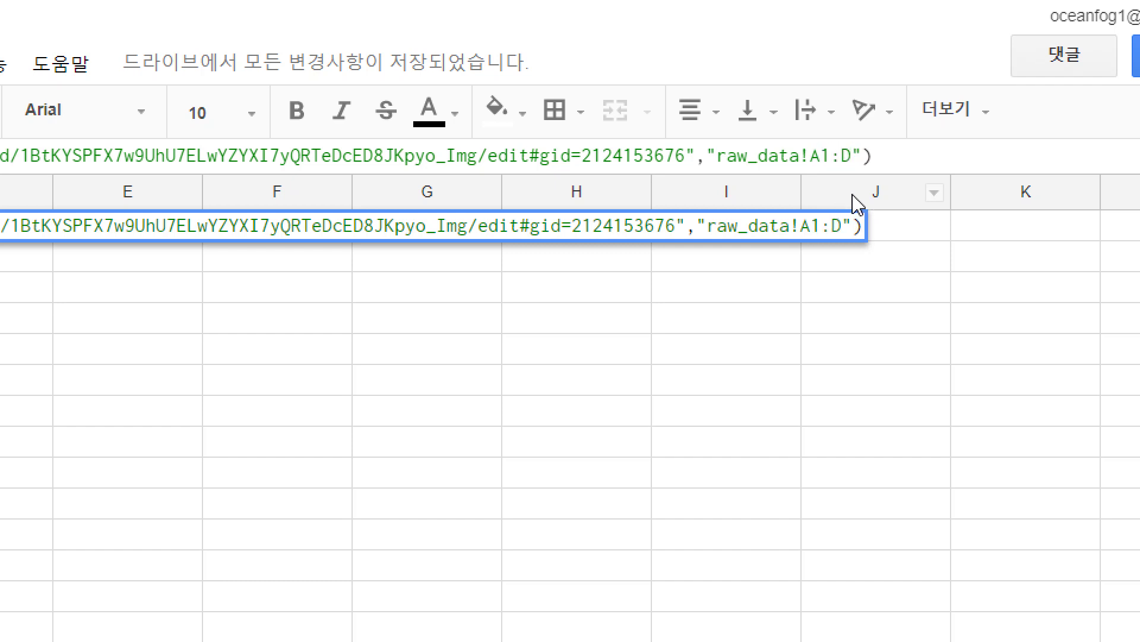
pyautogui.write('50')
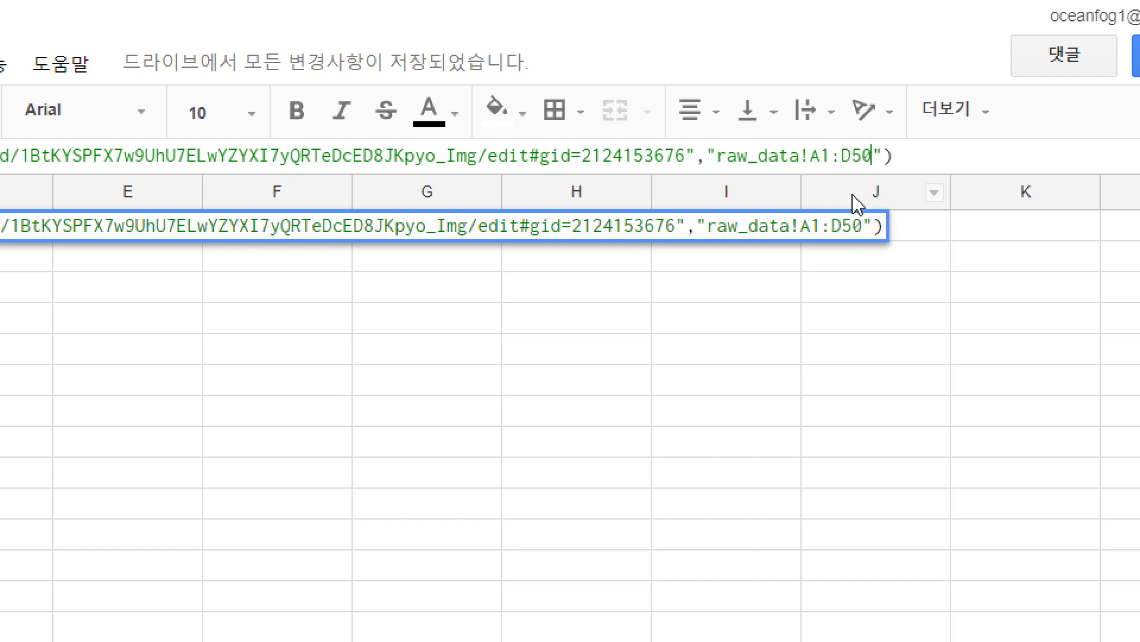
pyautogui.press('Return')
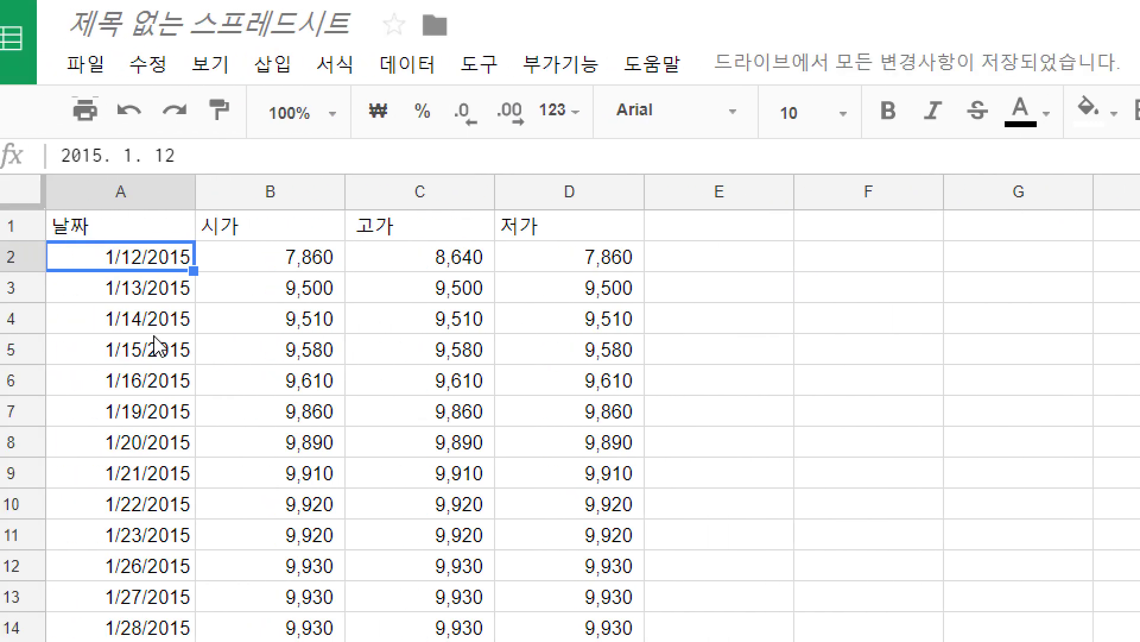
pyautogui.scroll(-15, 279, 297)
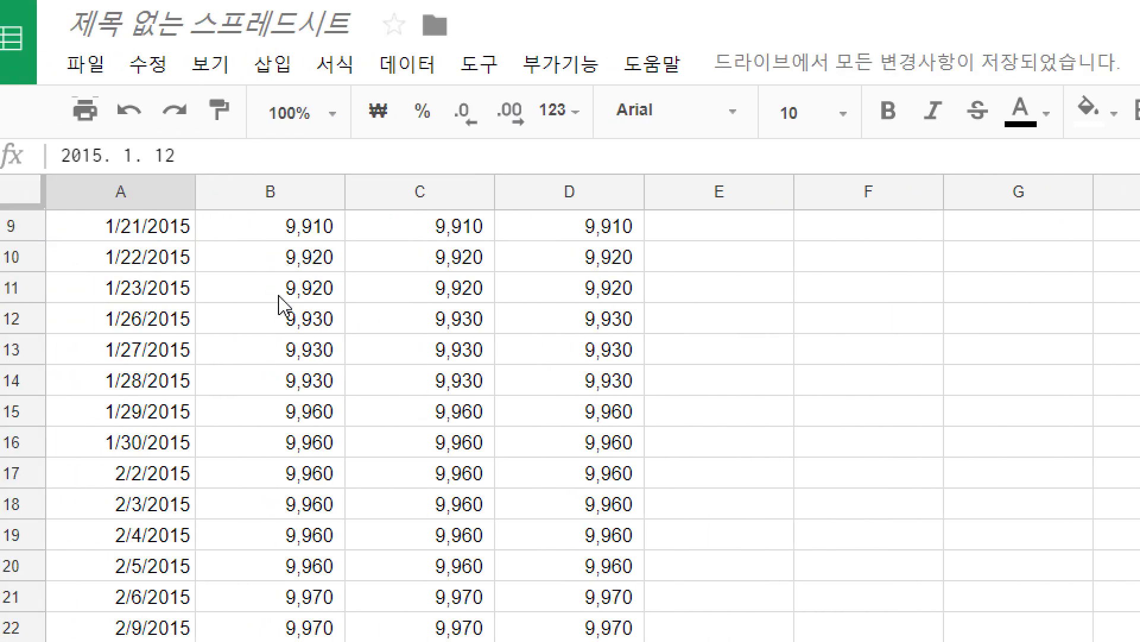
pyautogui.scroll(8, 282, 303)
pyautogui.scroll(-5, 255, 321)
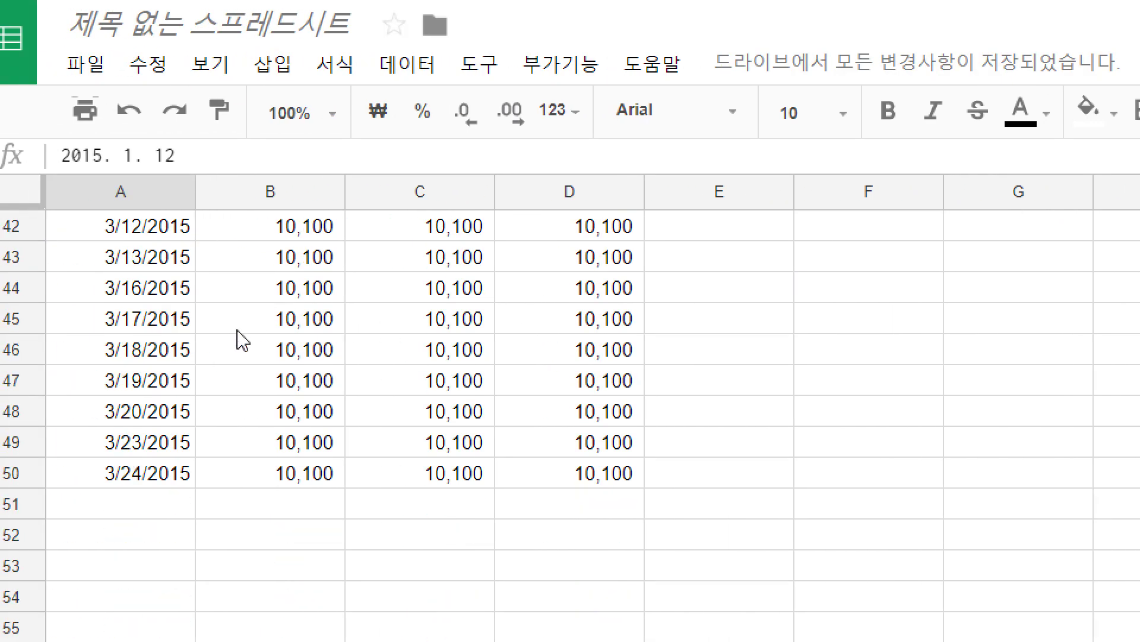
pyautogui.scroll(14, 313, 484)
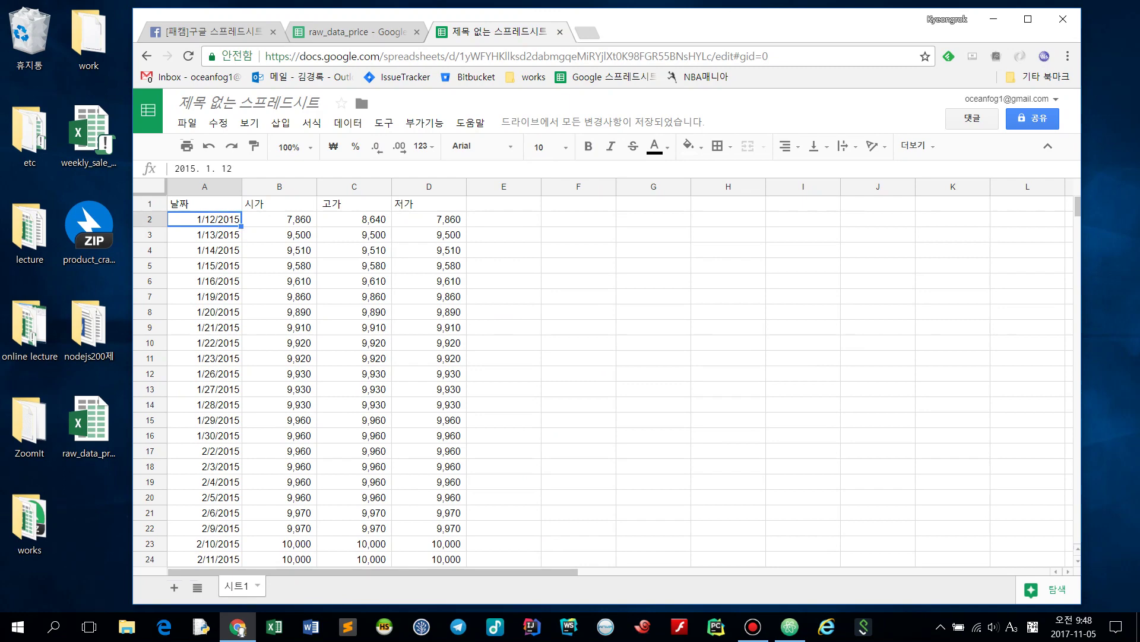
# Format the dates in A2:A50 with the 2008-09-26 date format.
pyautogui.hotkey('ctrl', 'shift', 'Down')
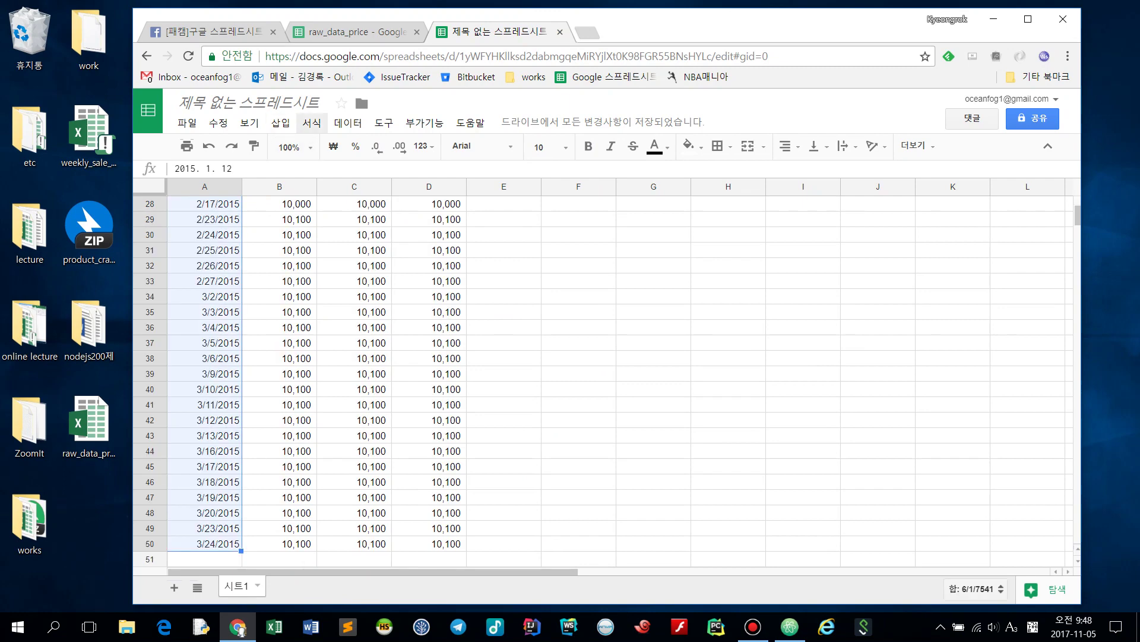
pyautogui.click(311, 122)
pyautogui.moveTo(356, 149)
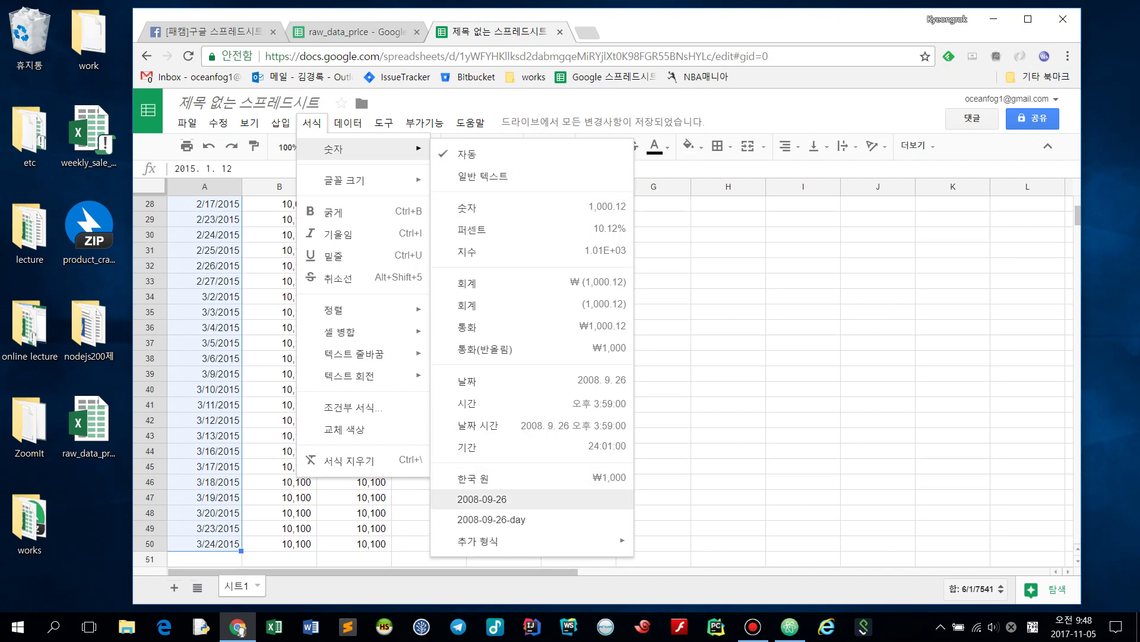
pyautogui.click(482, 499)
pyautogui.scroll(9, 482, 380)
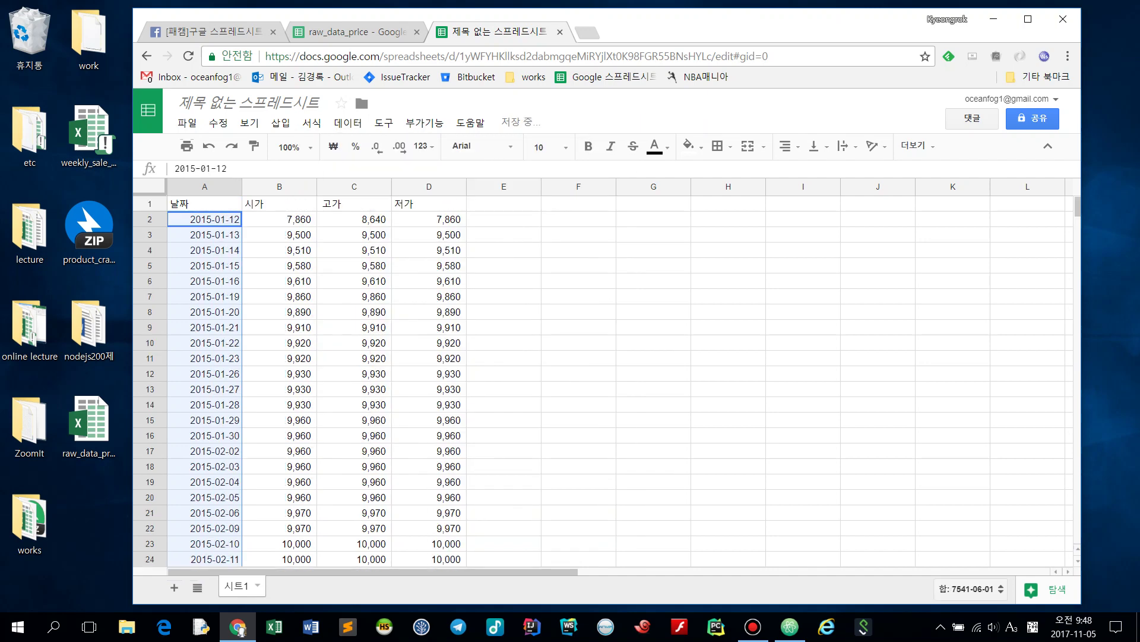
pyautogui.click(279, 219)
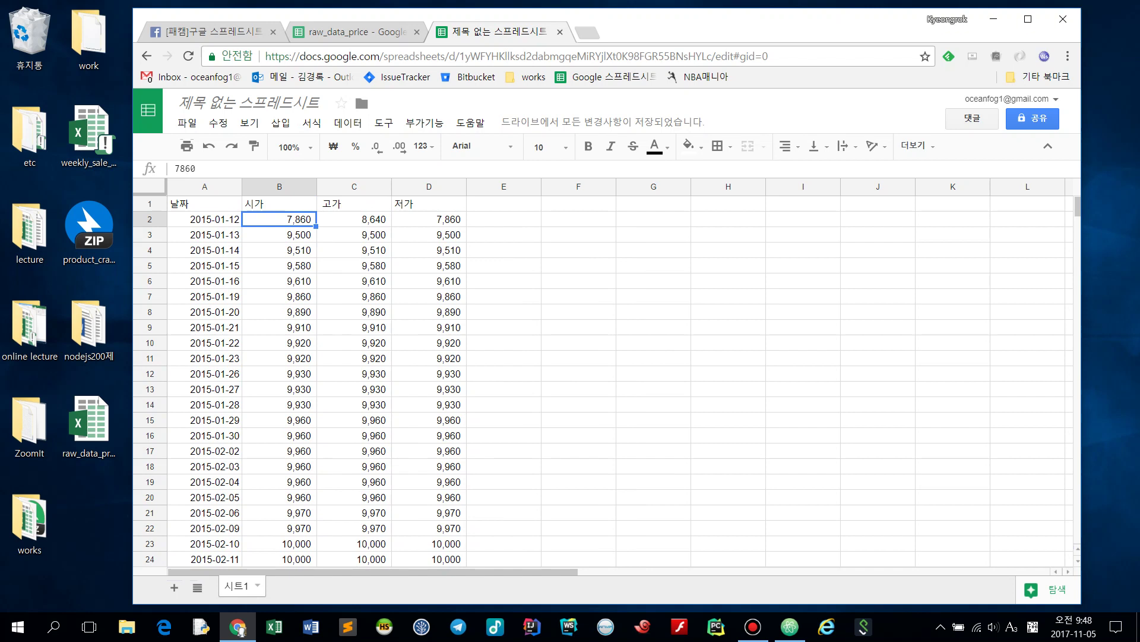
pyautogui.click(205, 203)
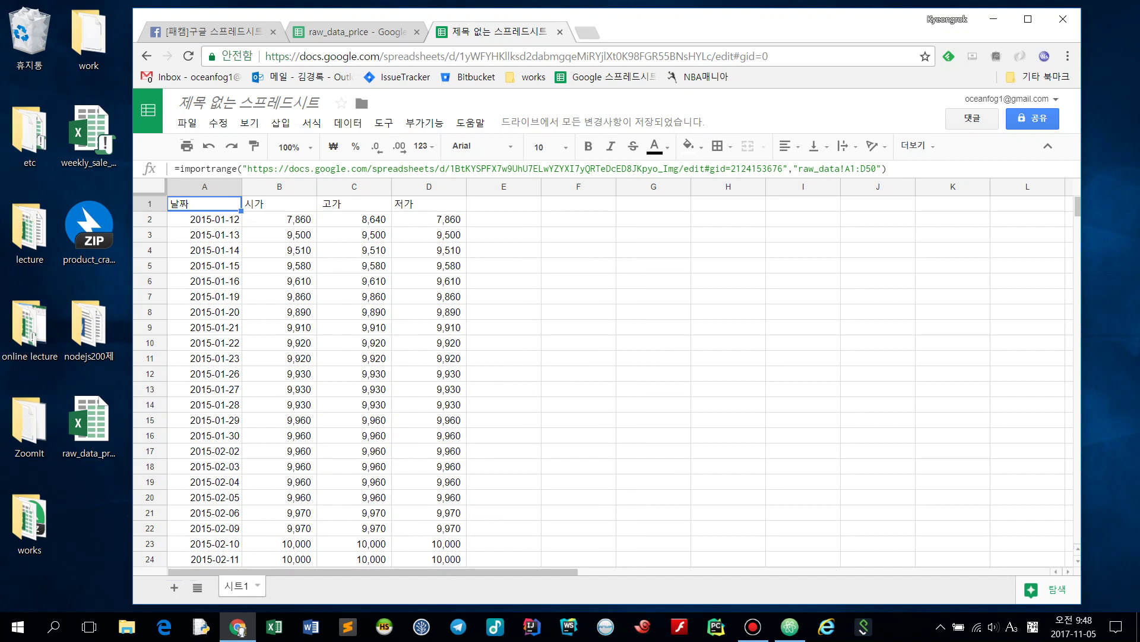
pyautogui.click(578, 218)
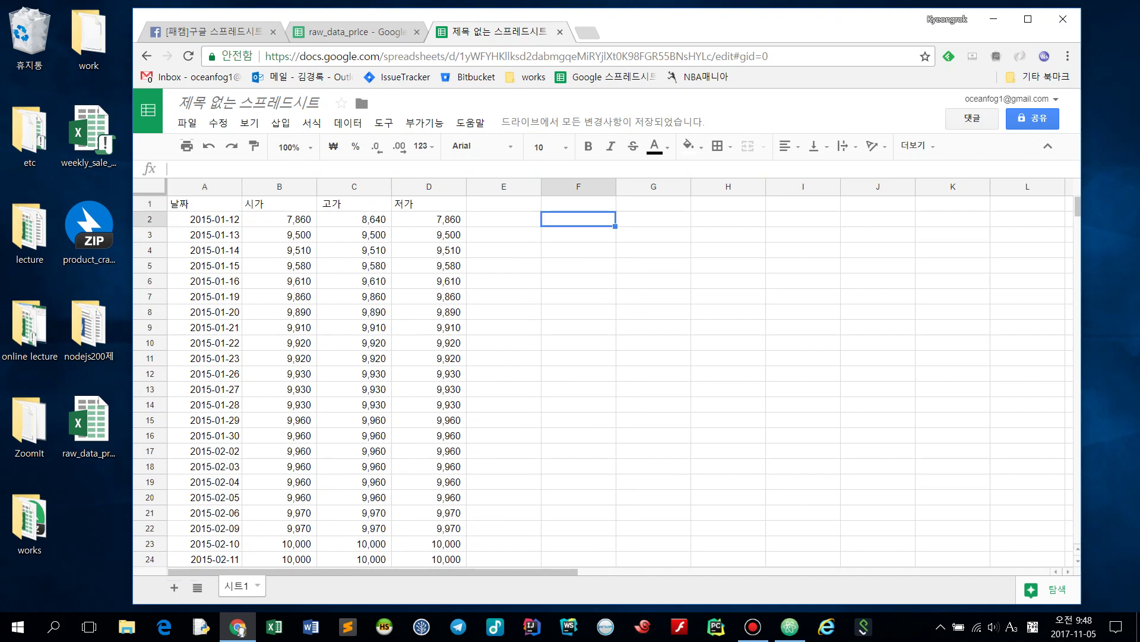
pyautogui.press('Return')
pyautogui.press('BackSpace')
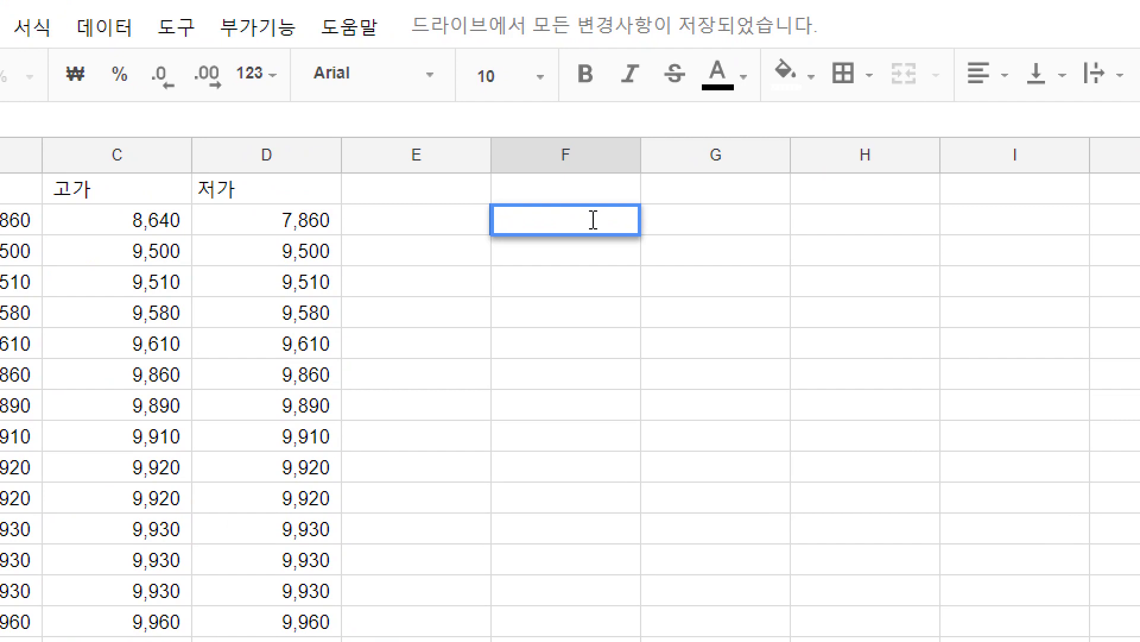
pyautogui.write('=')
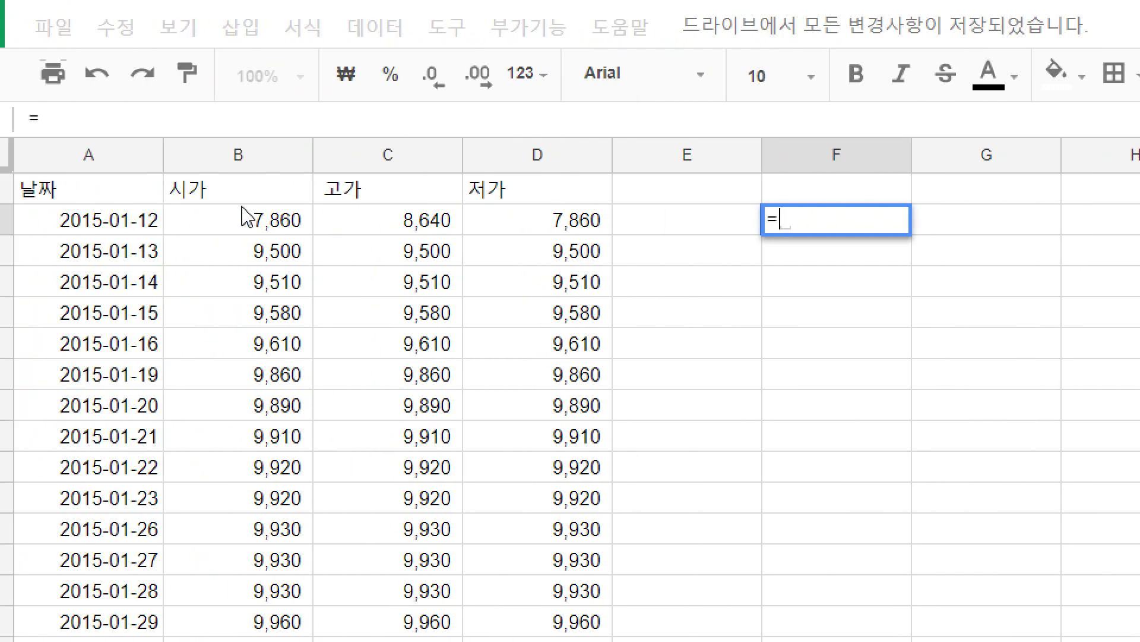
pyautogui.write('quer')
pyautogui.press('BackSpace')
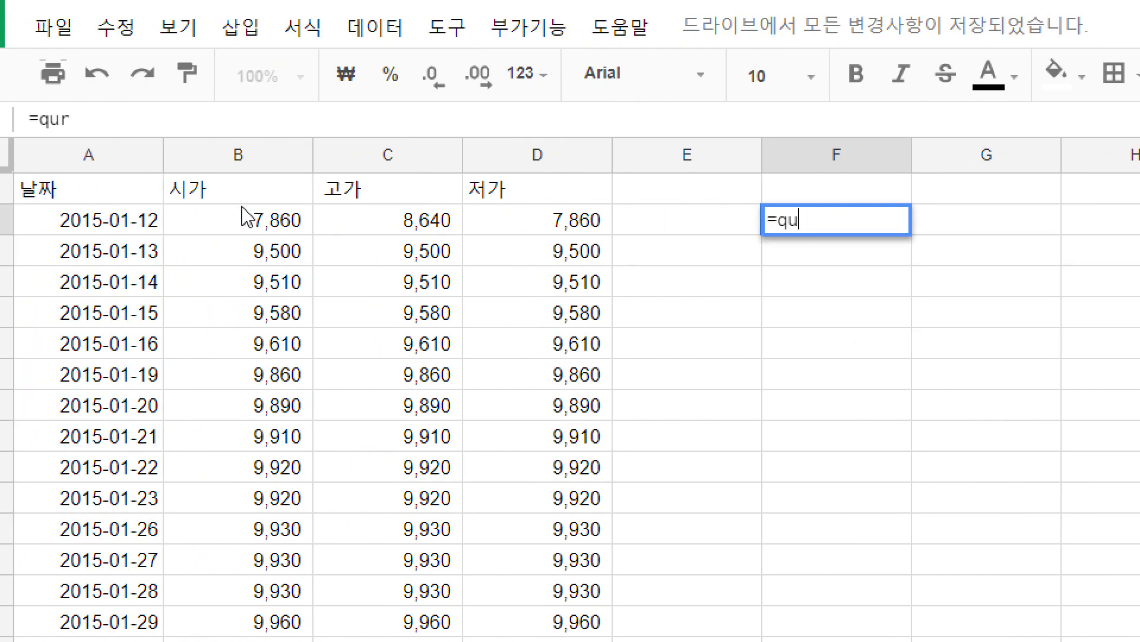
pyautogui.write('ery')
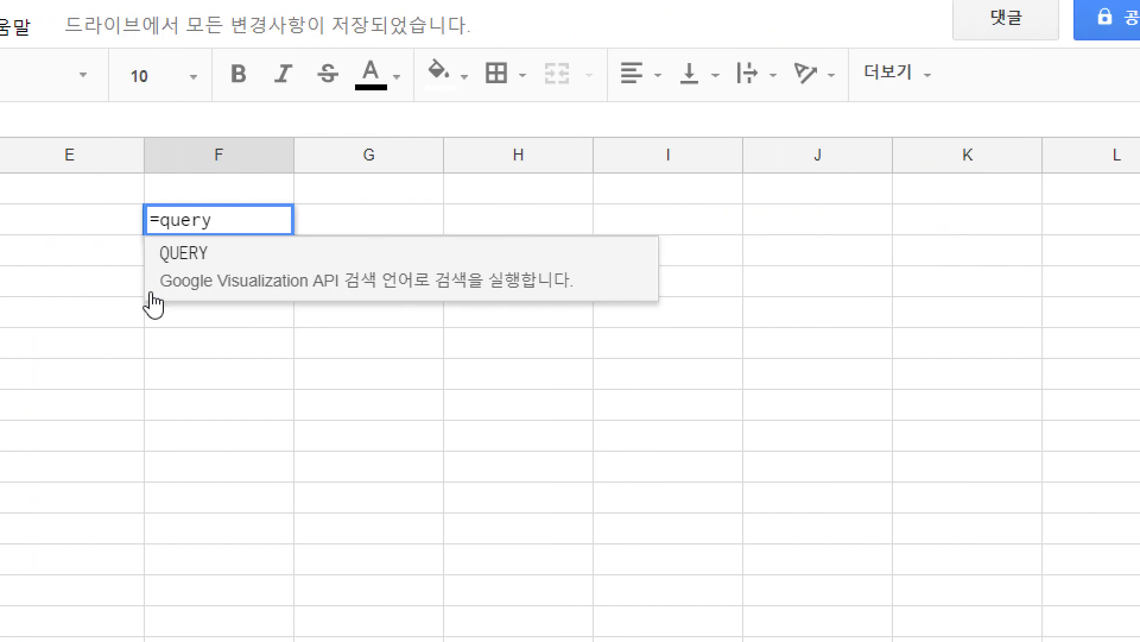
pyautogui.write('(')
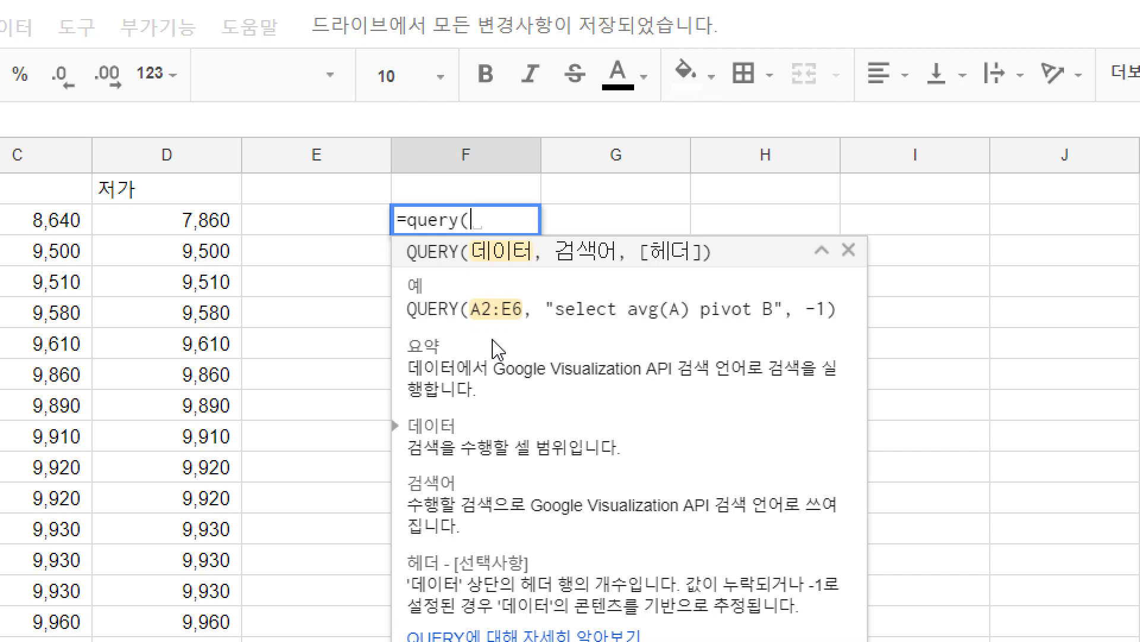
pyautogui.press('Escape')
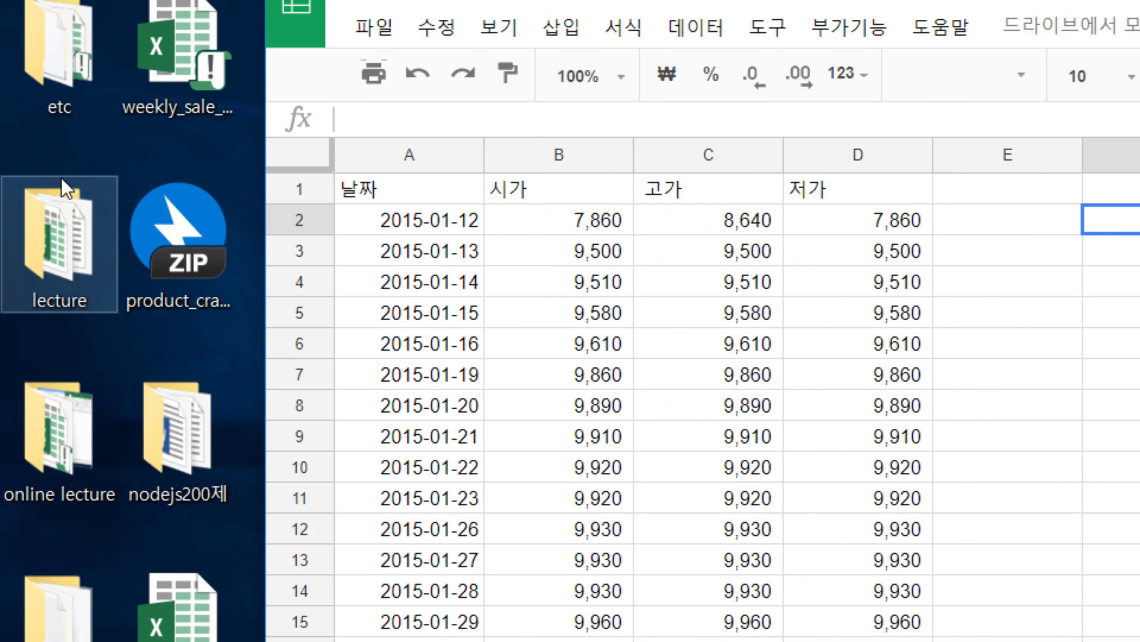
pyautogui.moveTo(398, 189); pyautogui.dragTo(830, 204)
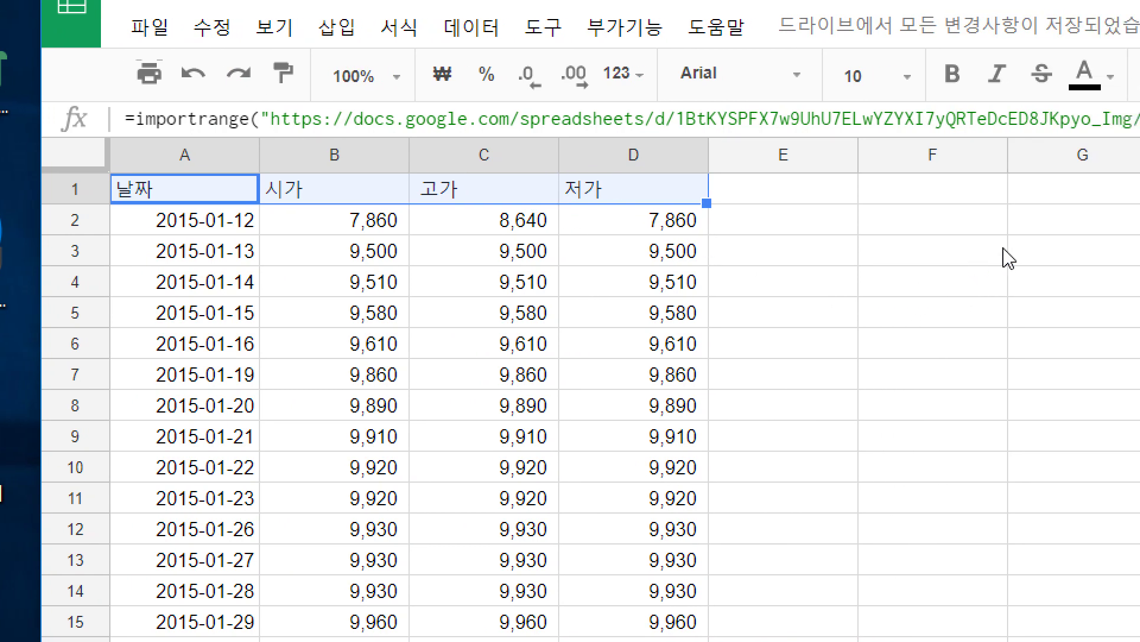
# Start a QUERY formula in F2 with the range A1:D50 as its data argument.
pyautogui.click(797, 228)
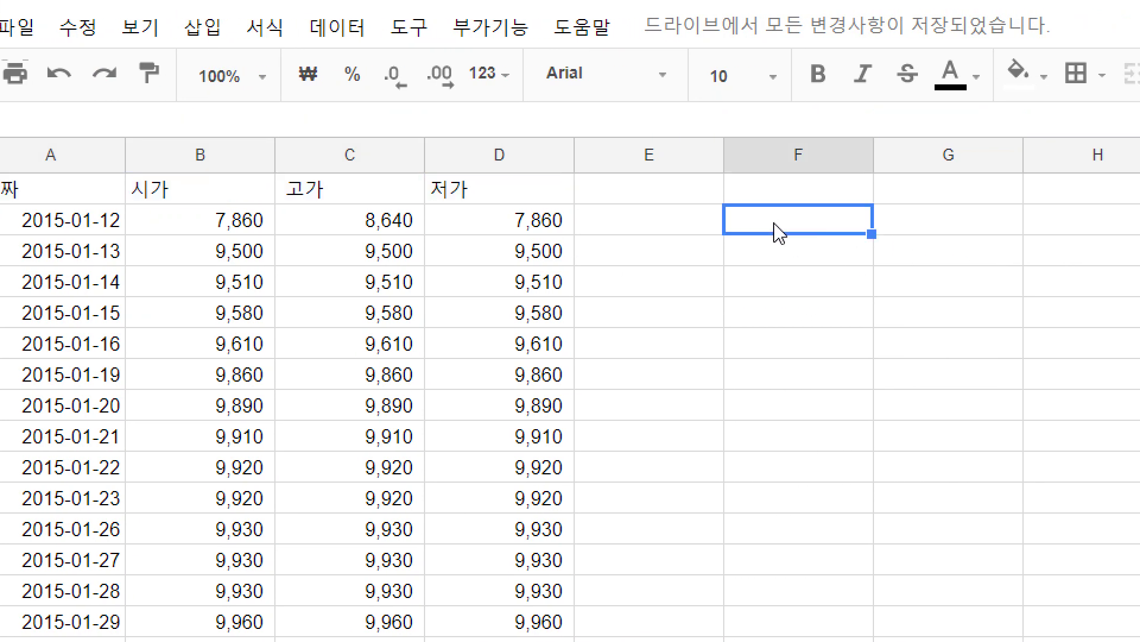
pyautogui.doubleClick(806, 230)
pyautogui.write('=')
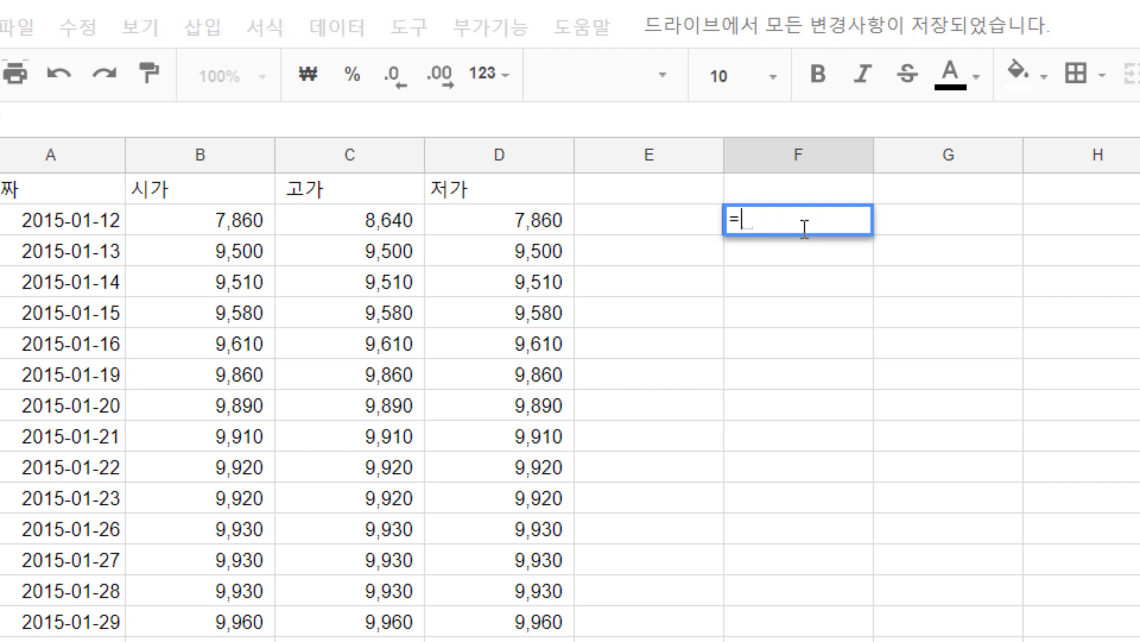
pyautogui.write('q')
pyautogui.press('Tab')
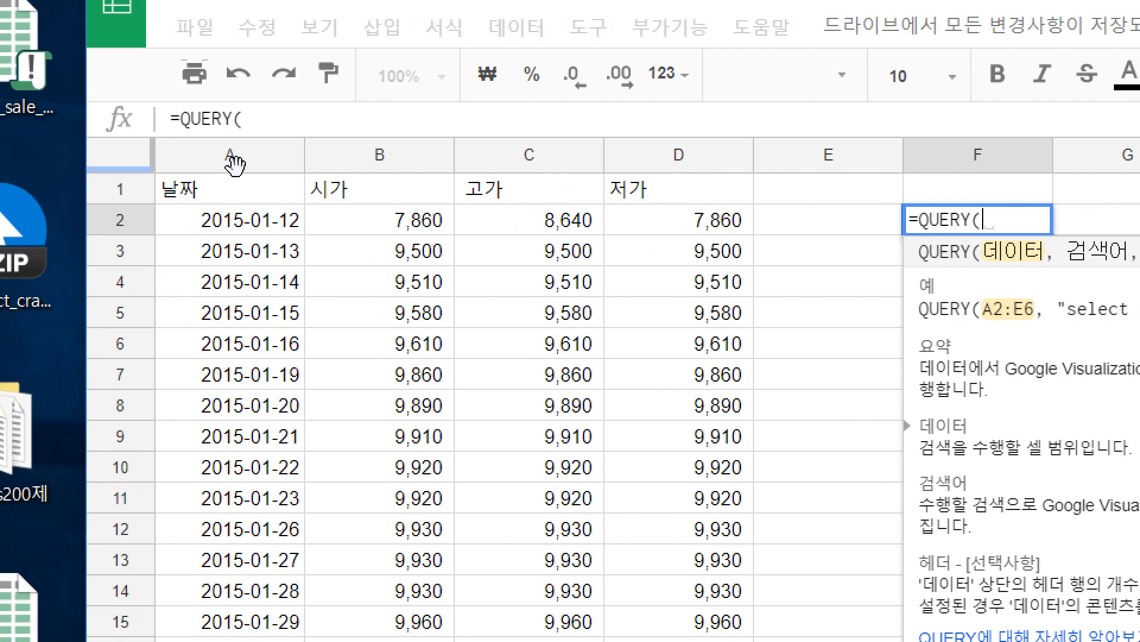
pyautogui.moveTo(240, 196); pyautogui.dragTo(688, 558)
pyautogui.hotkey('ctrl', 'shift', 'Down')
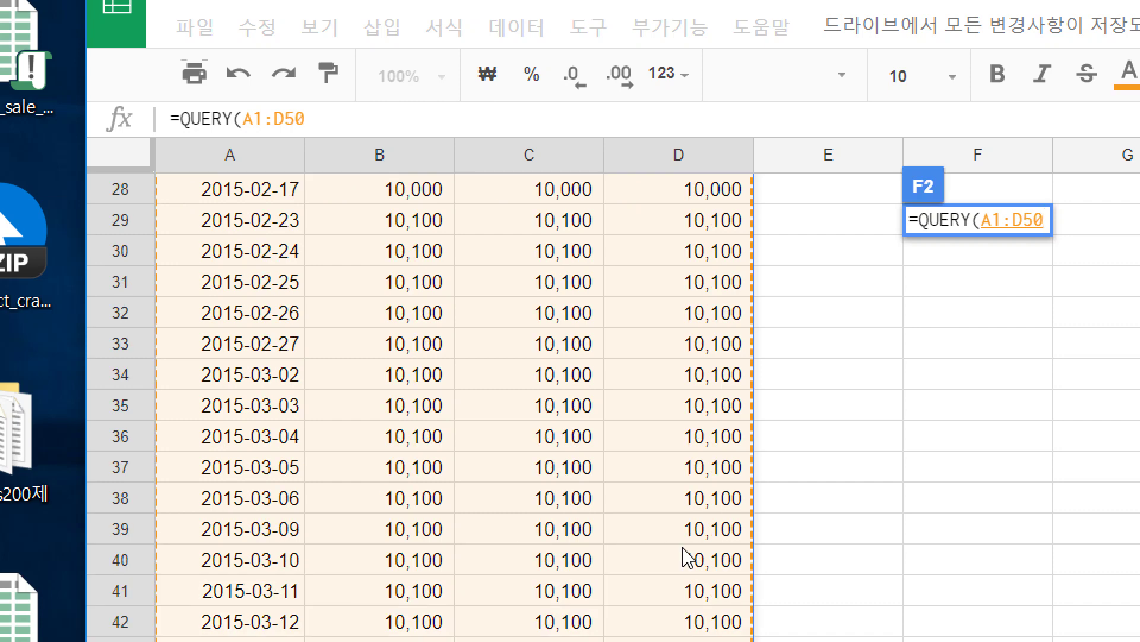
pyautogui.write(',')
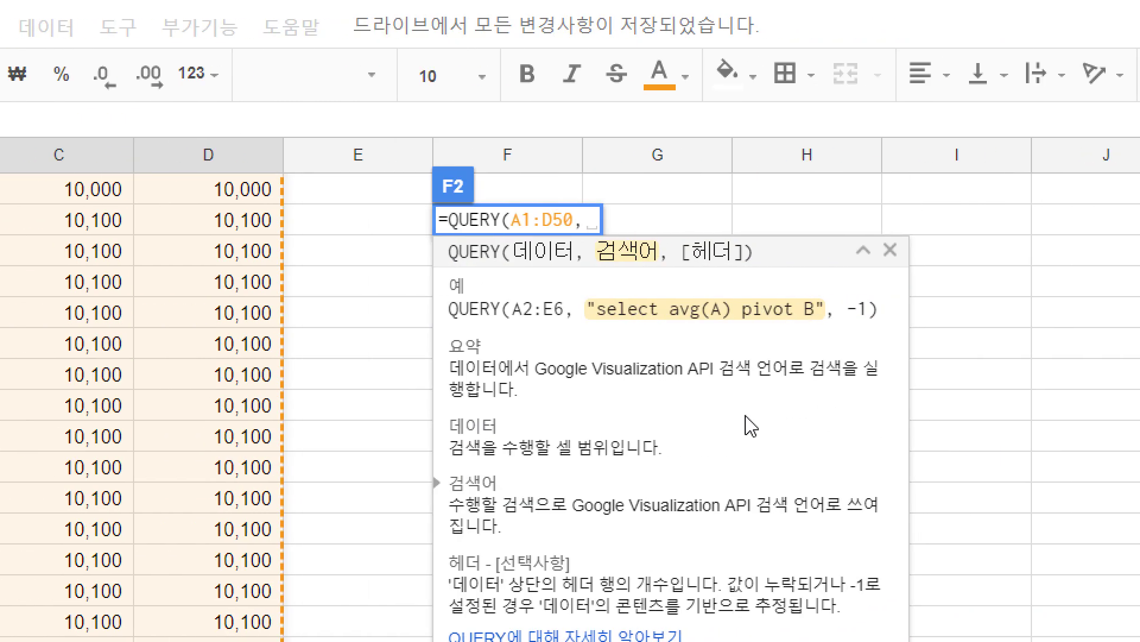
pyautogui.write('"select')
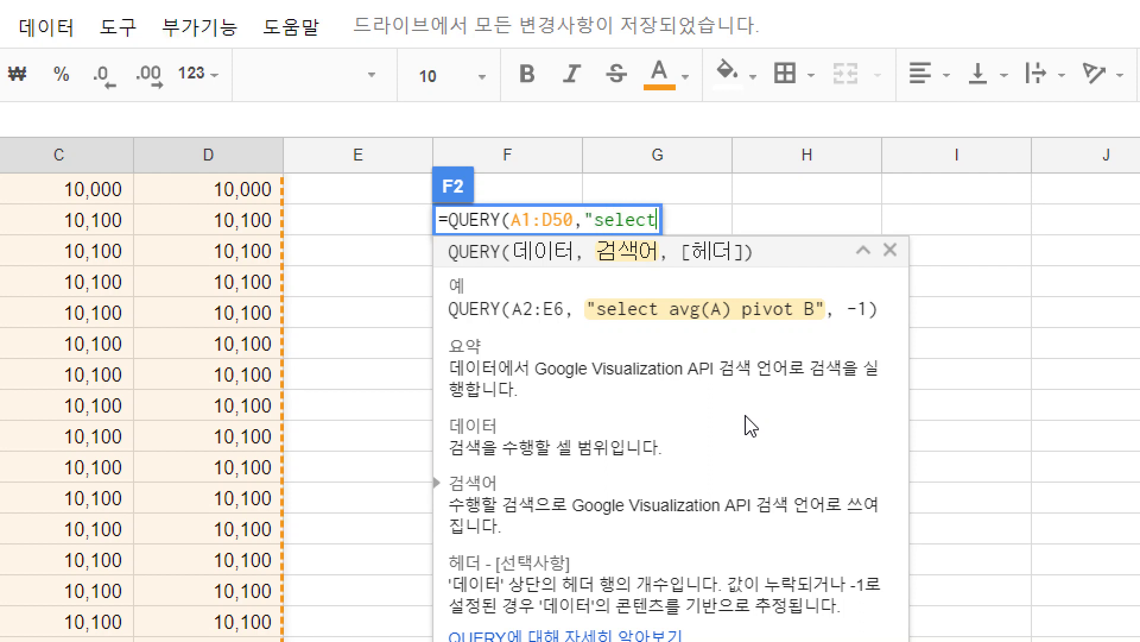
pyautogui.write(' A')
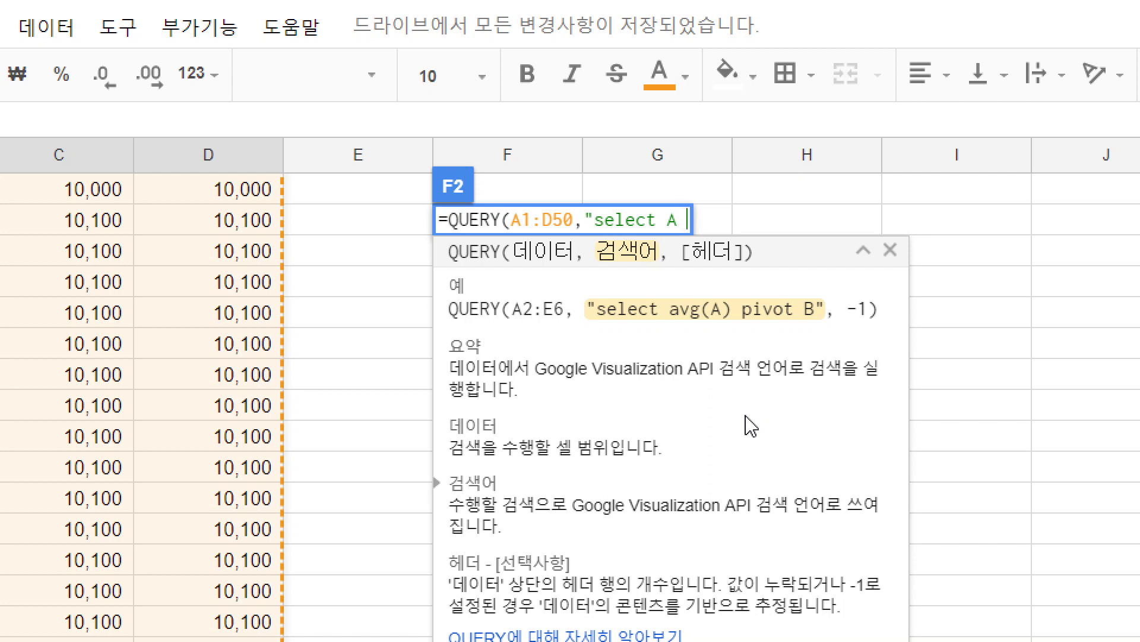
# Complete F2's QUERY formula with the query string "select A" and enter it.
pyautogui.press('BackSpace')
pyautogui.write('")')
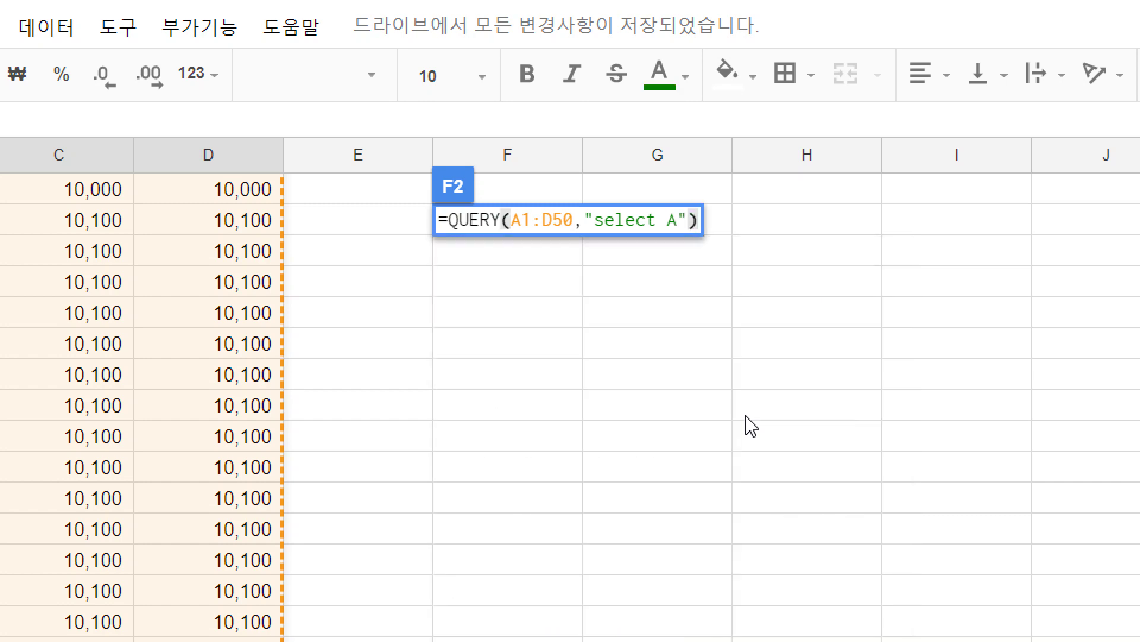
pyautogui.press('Return')
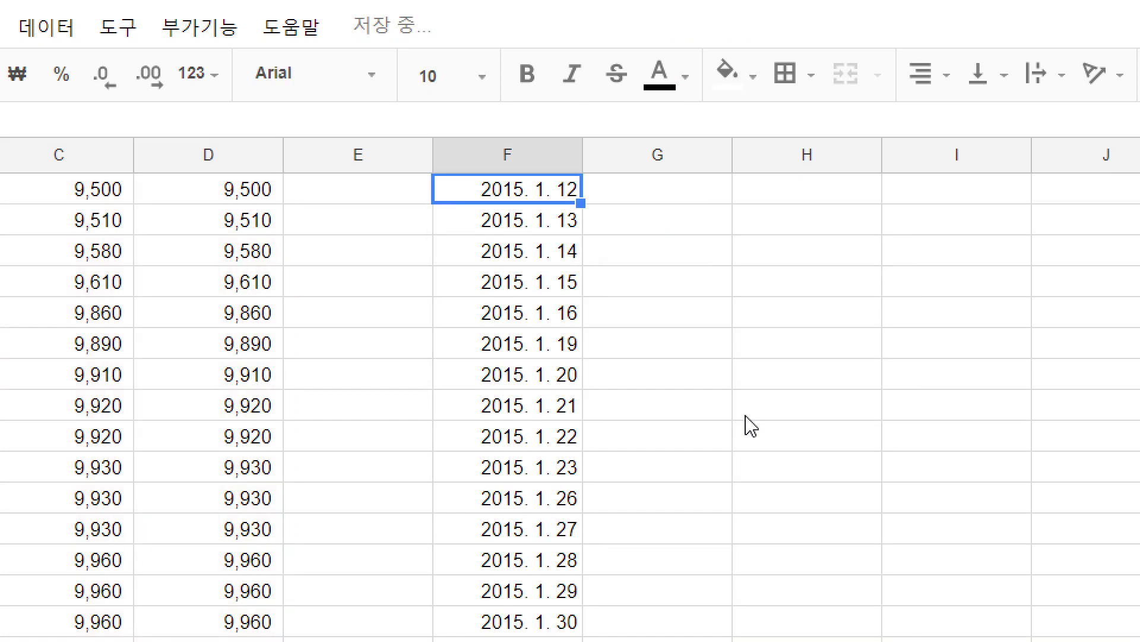
pyautogui.scroll(1, 752, 426)
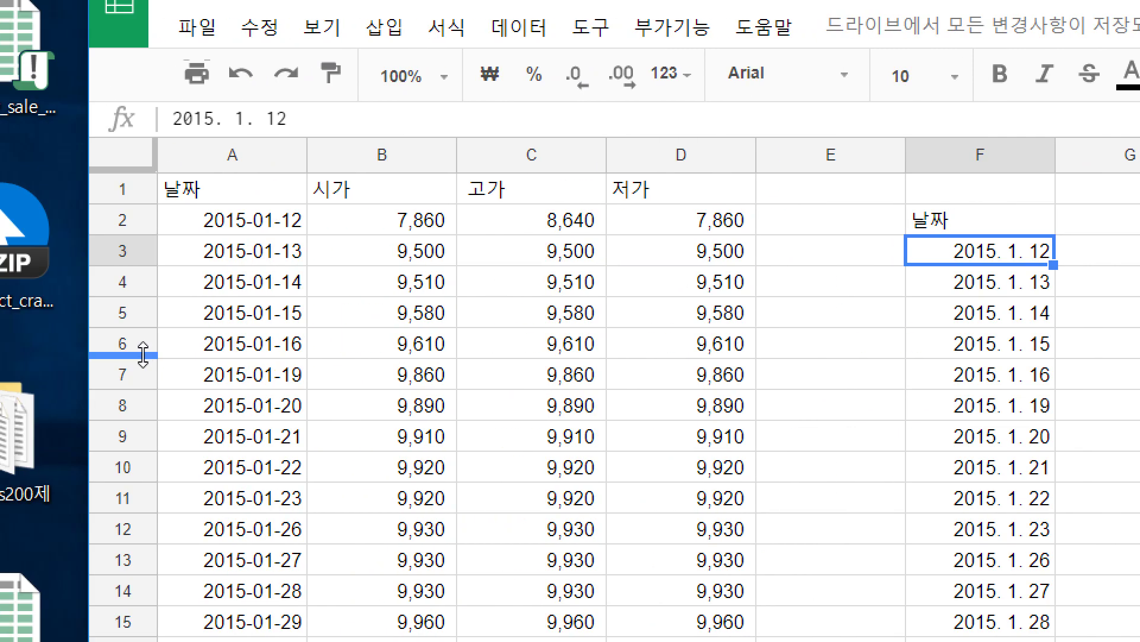
# Extend the query string in F2's formula to "select A, B".
pyautogui.press('Up')
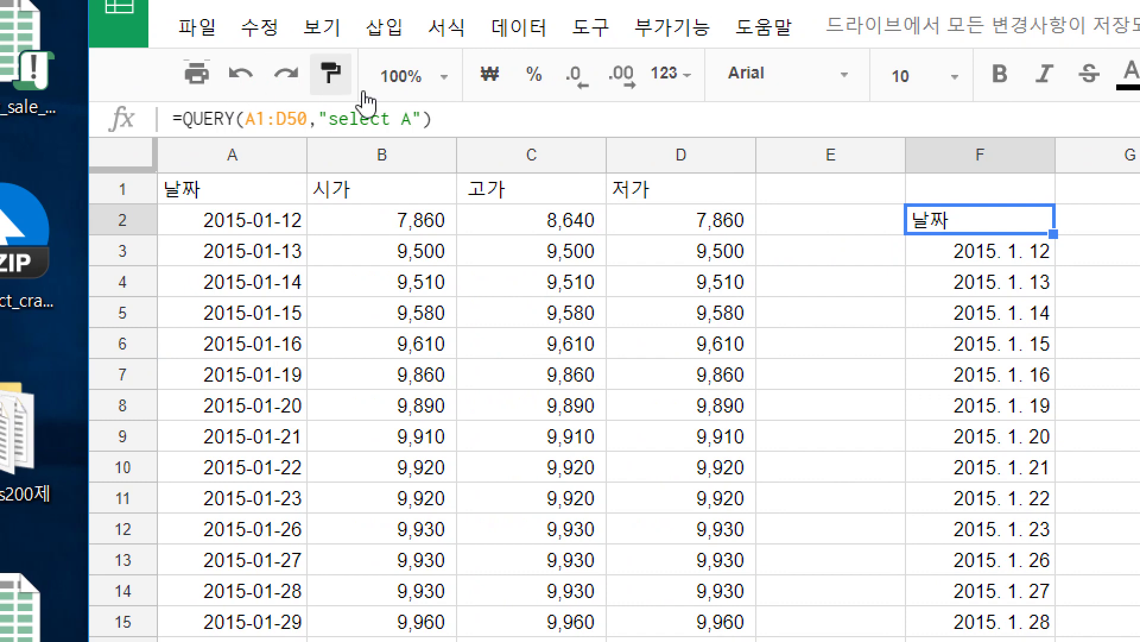
pyautogui.click(417, 118)
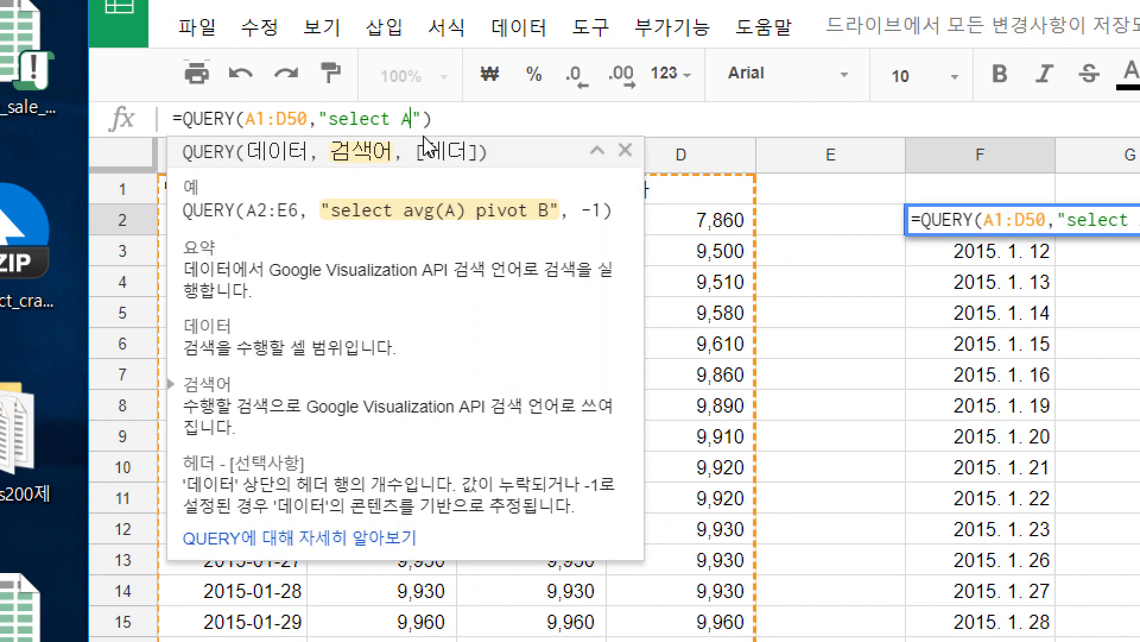
pyautogui.write(', B')
pyautogui.press('Return')
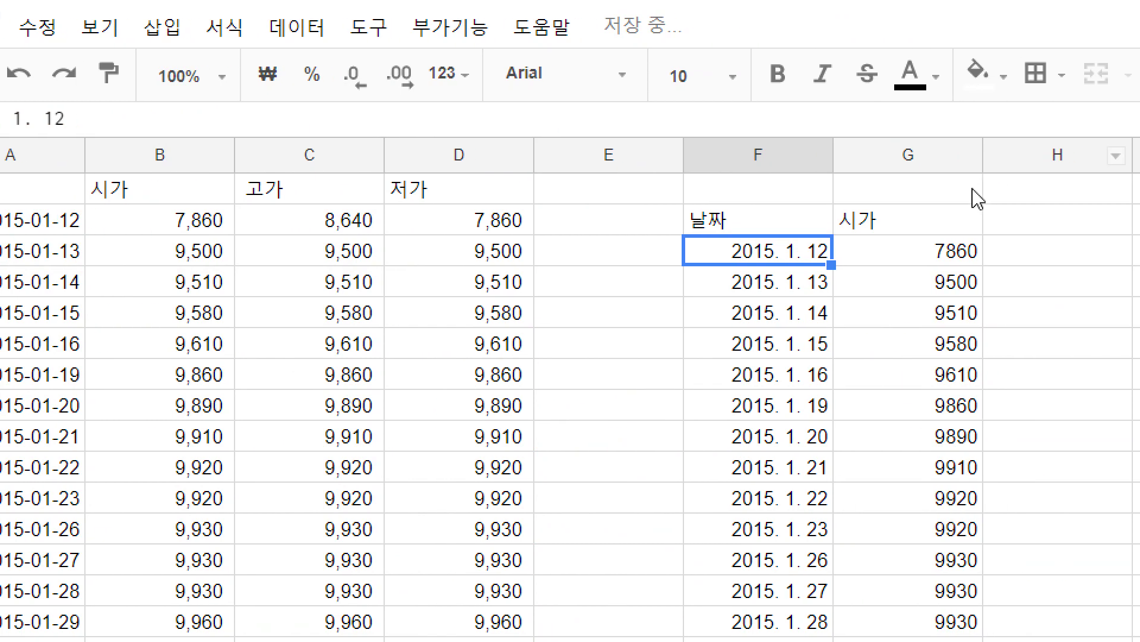
# Replace column B with D in F2's query string so it reads "select A, D".
pyautogui.press('Up')
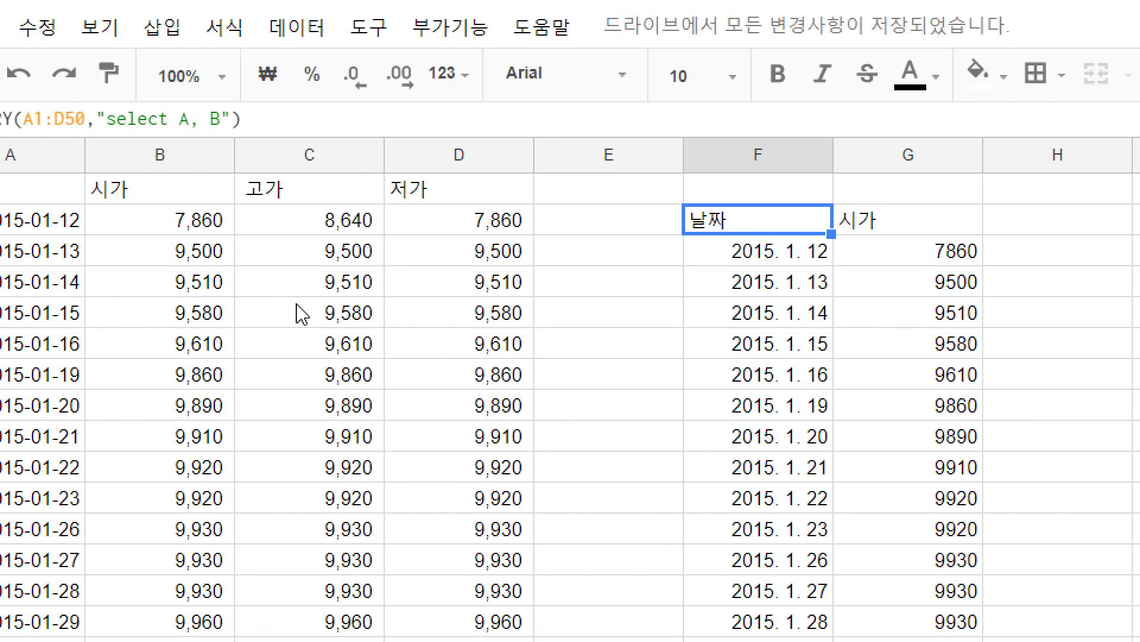
pyautogui.doubleClick(217, 119)
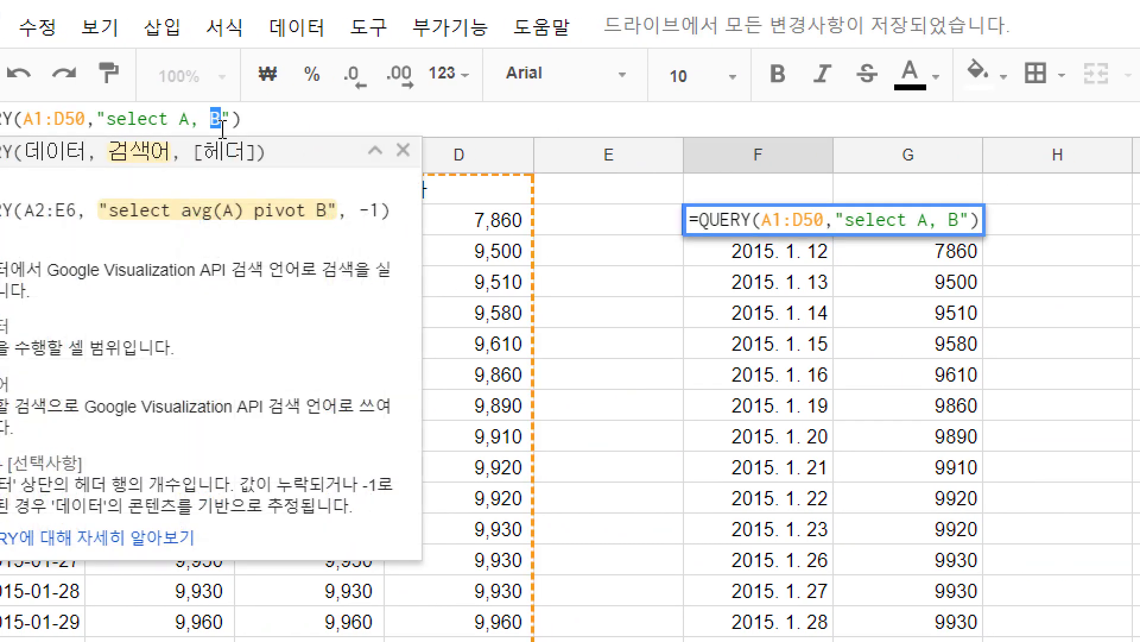
pyautogui.press('Escape')
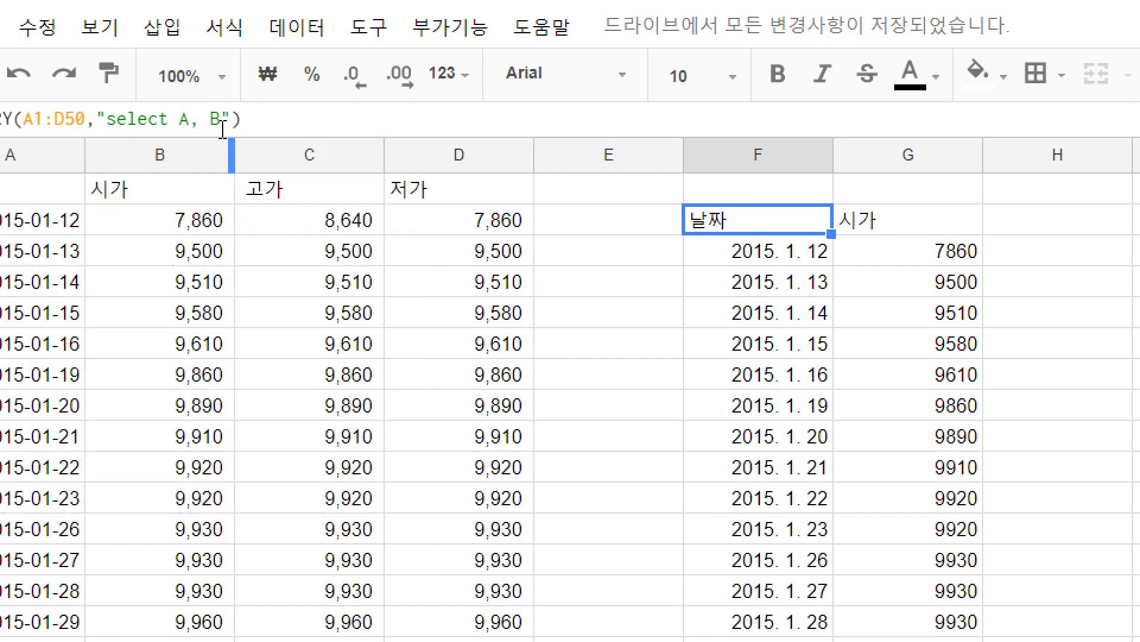
pyautogui.click(222, 126)
pyautogui.press('BackSpace')
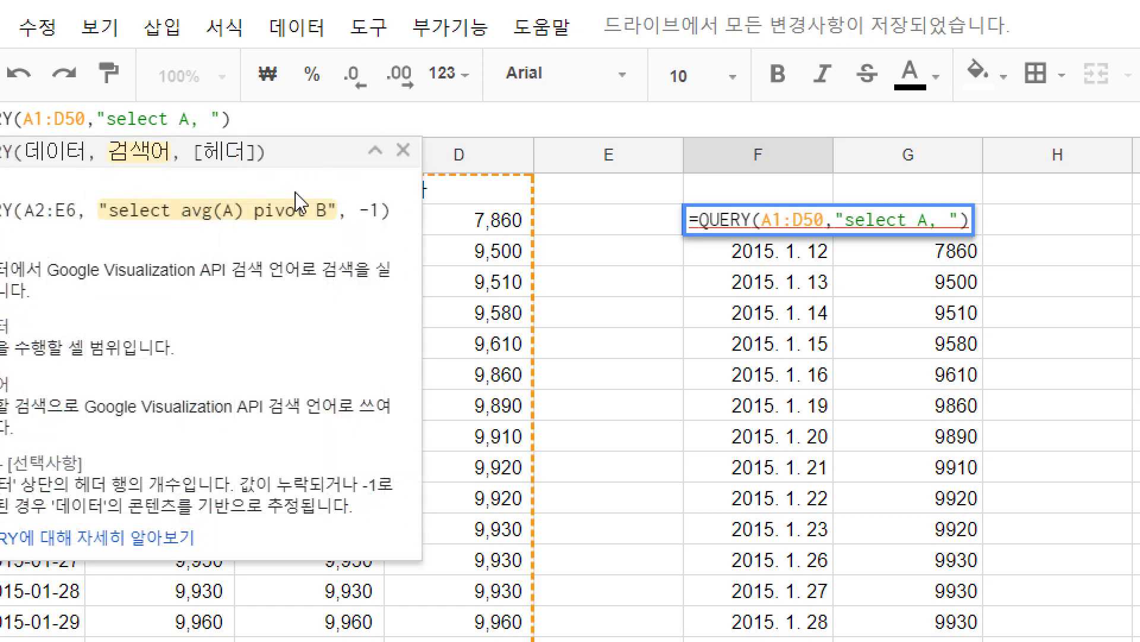
pyautogui.write('D')
pyautogui.press('Up')
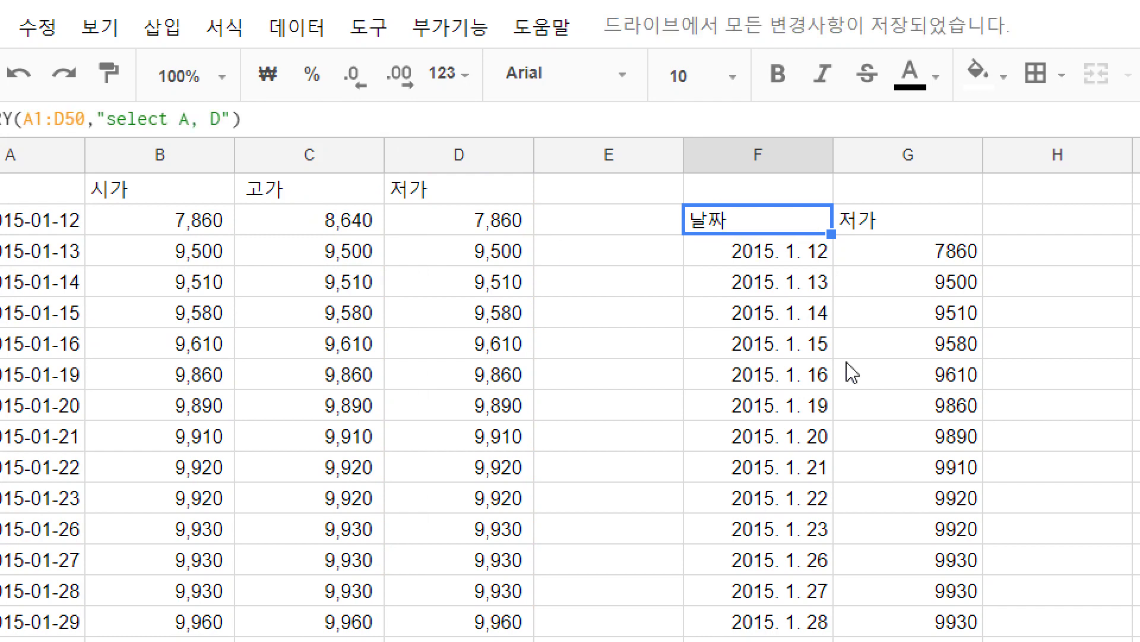
# Look through the date and 저가 rows returned by the query in columns F and G.
pyautogui.click(922, 284)
pyautogui.scroll(-8, 923, 283)
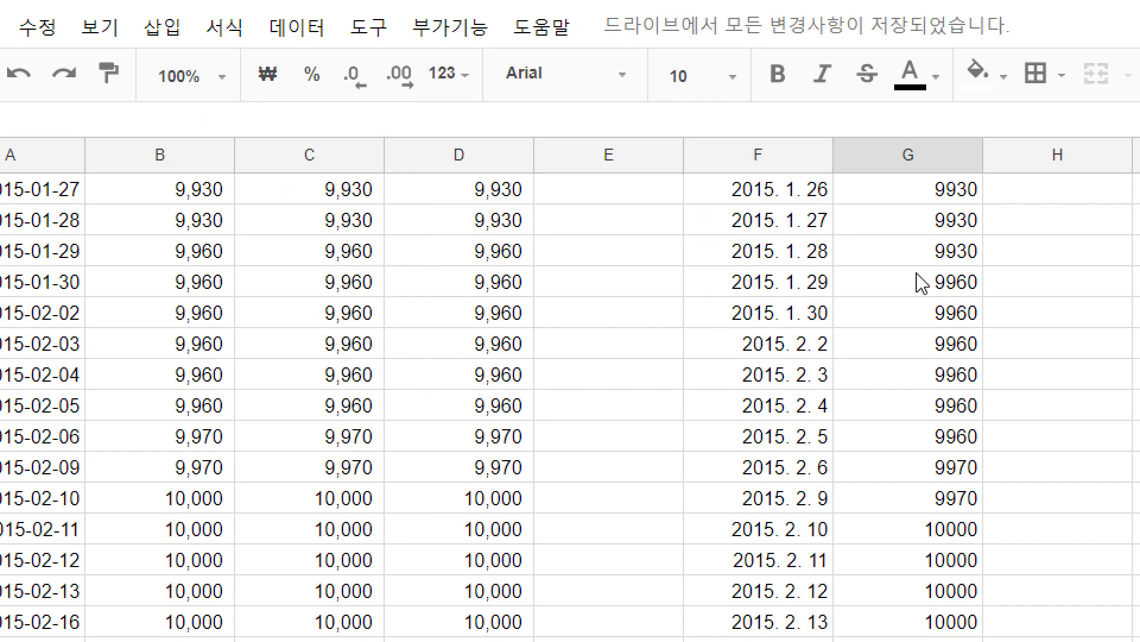
pyautogui.scroll(2, 948, 310)
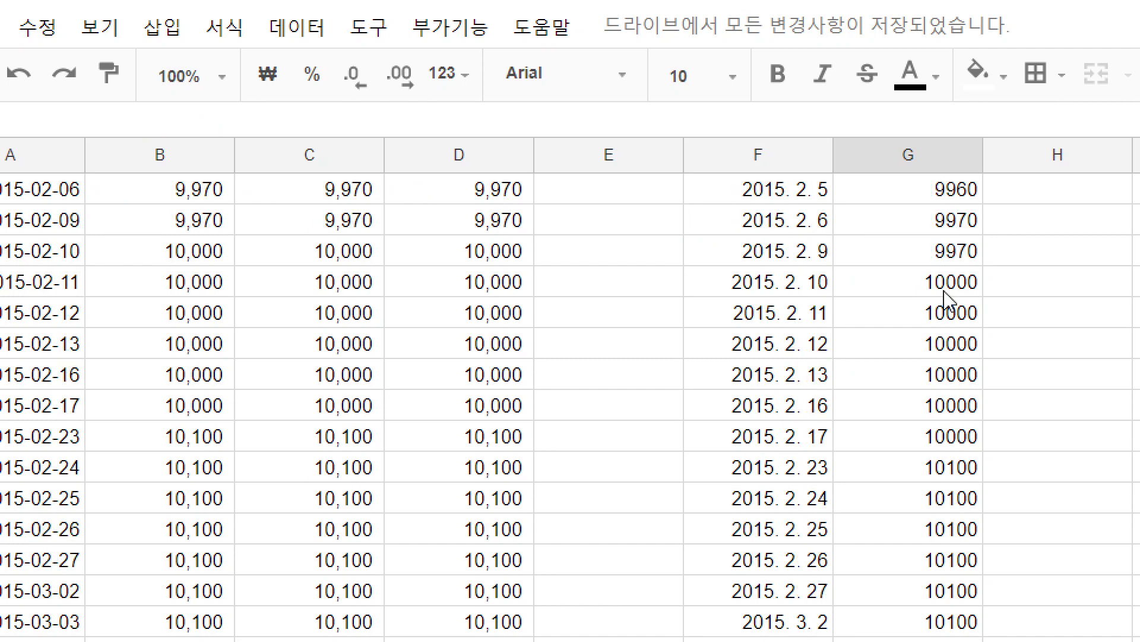
pyautogui.click(949, 290)
pyautogui.scroll(2, 962, 339)
pyautogui.scroll(-10, 947, 344)
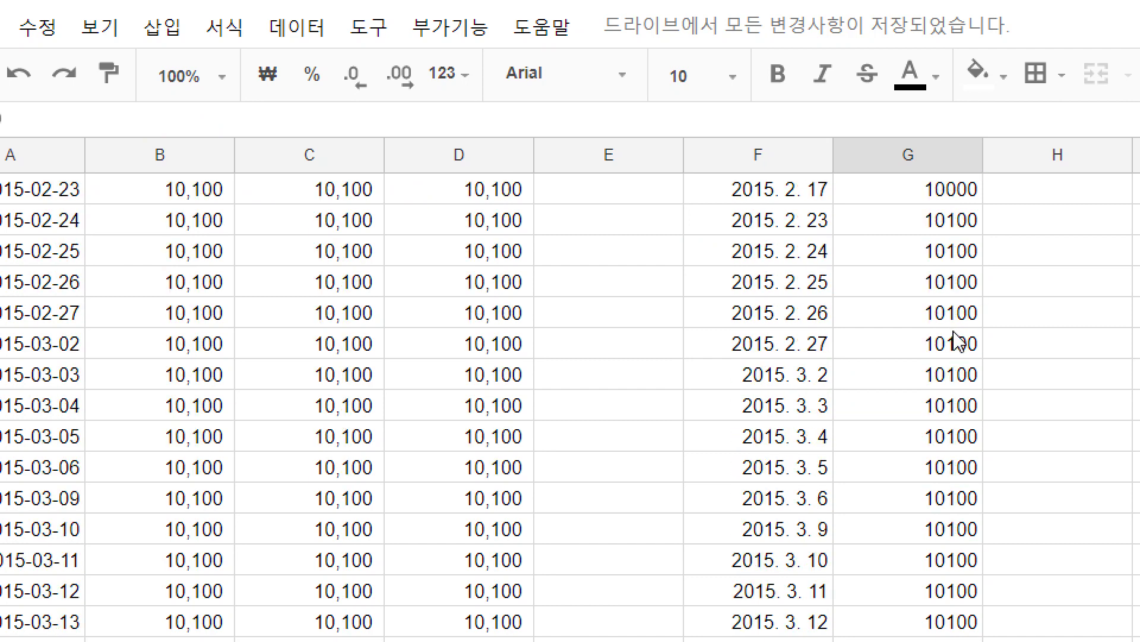
pyautogui.scroll(5, 952, 349)
pyautogui.scroll(10, 953, 344)
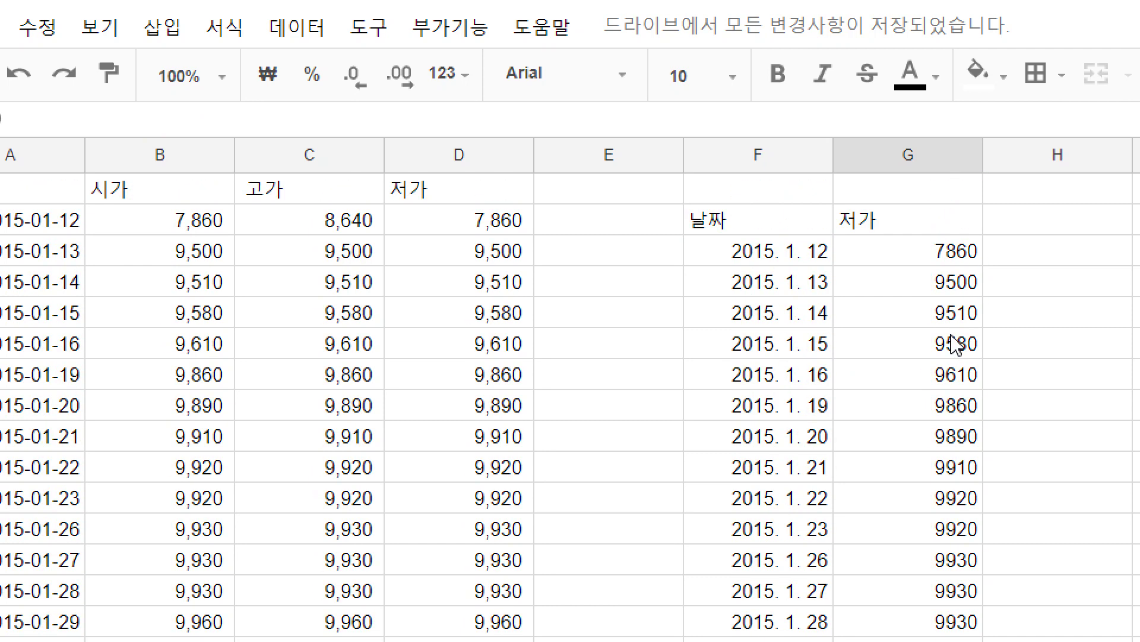
# Add a where clause to F2's QUERY formula so the query string reads "select A, D where D >=10000".
pyautogui.click(748, 199)
pyautogui.click(754, 225)
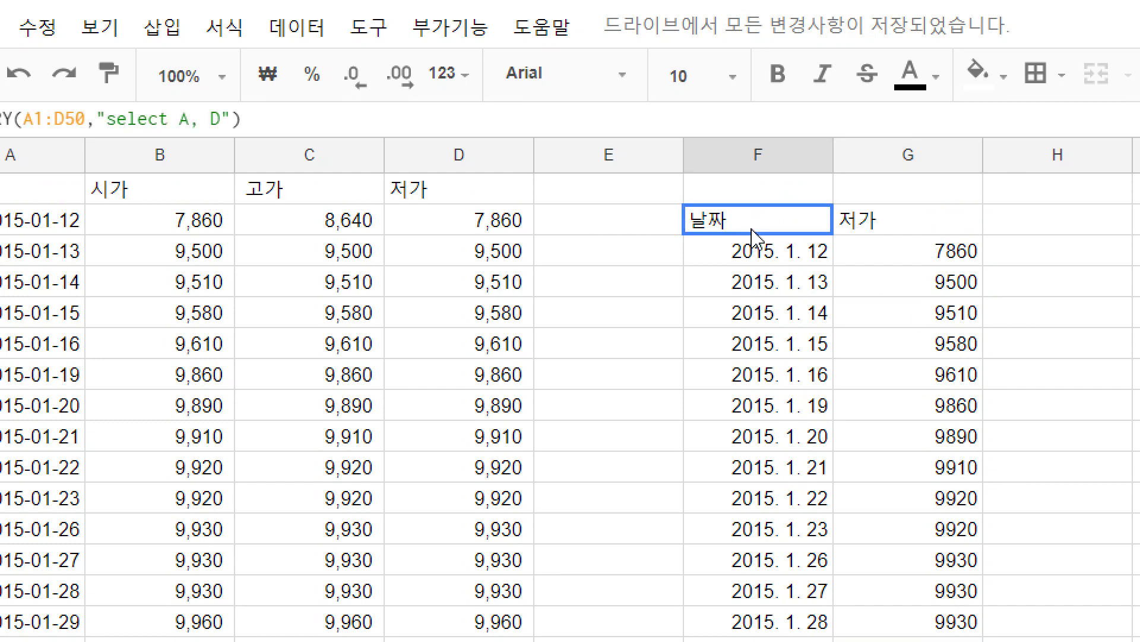
pyautogui.click(214, 121)
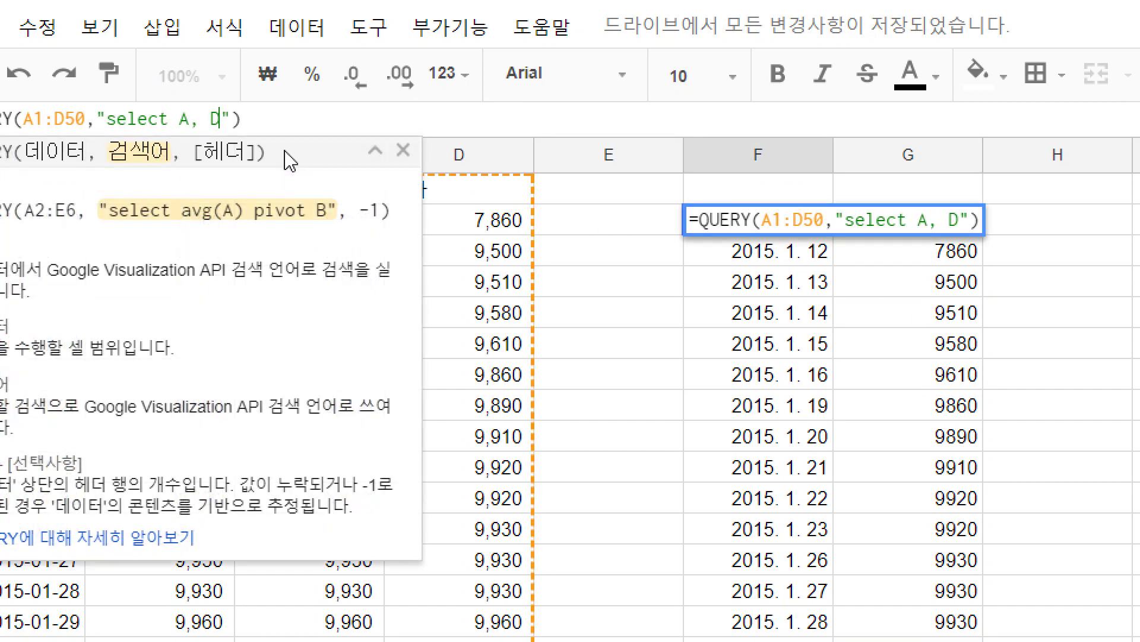
pyautogui.write('where')
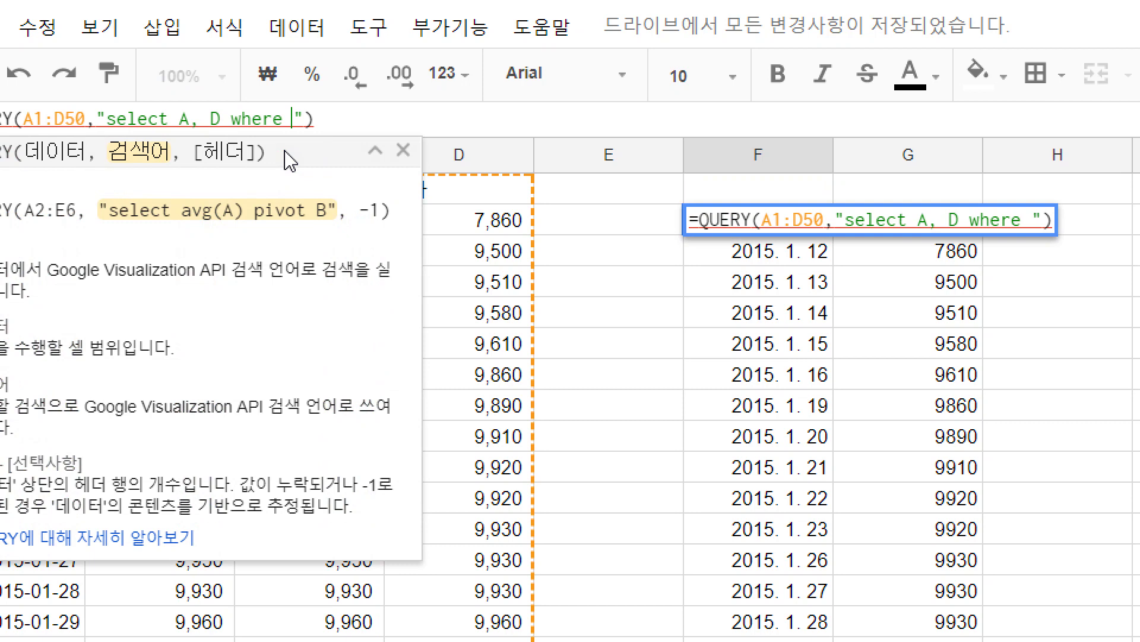
pyautogui.write(' D >=')
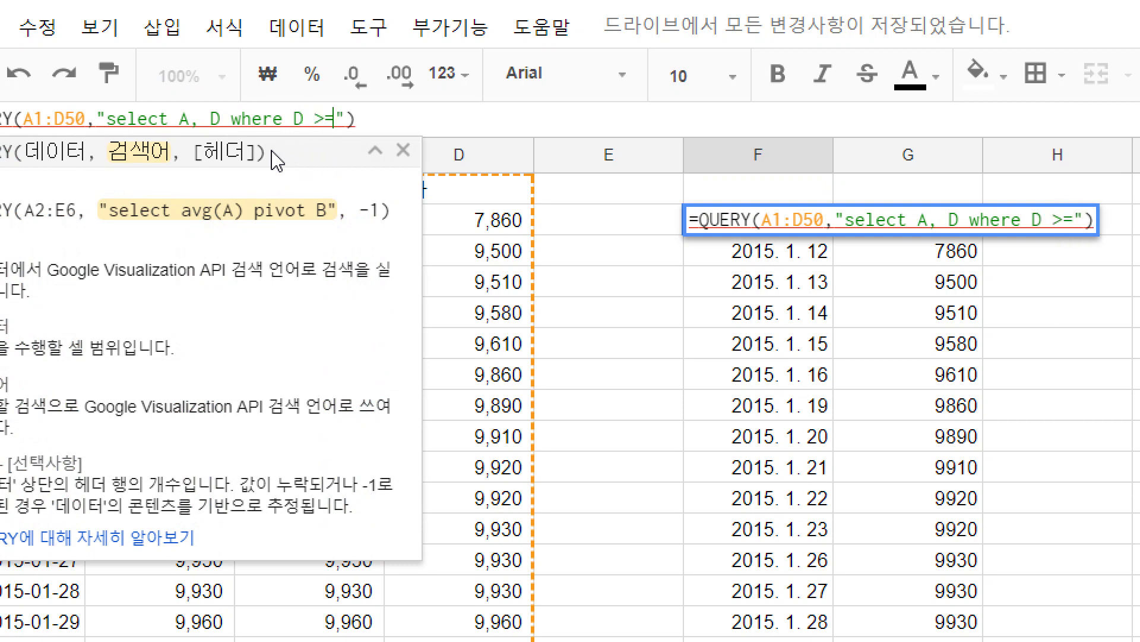
pyautogui.press('BackSpace')
pyautogui.write('10000')
pyautogui.press('Return')
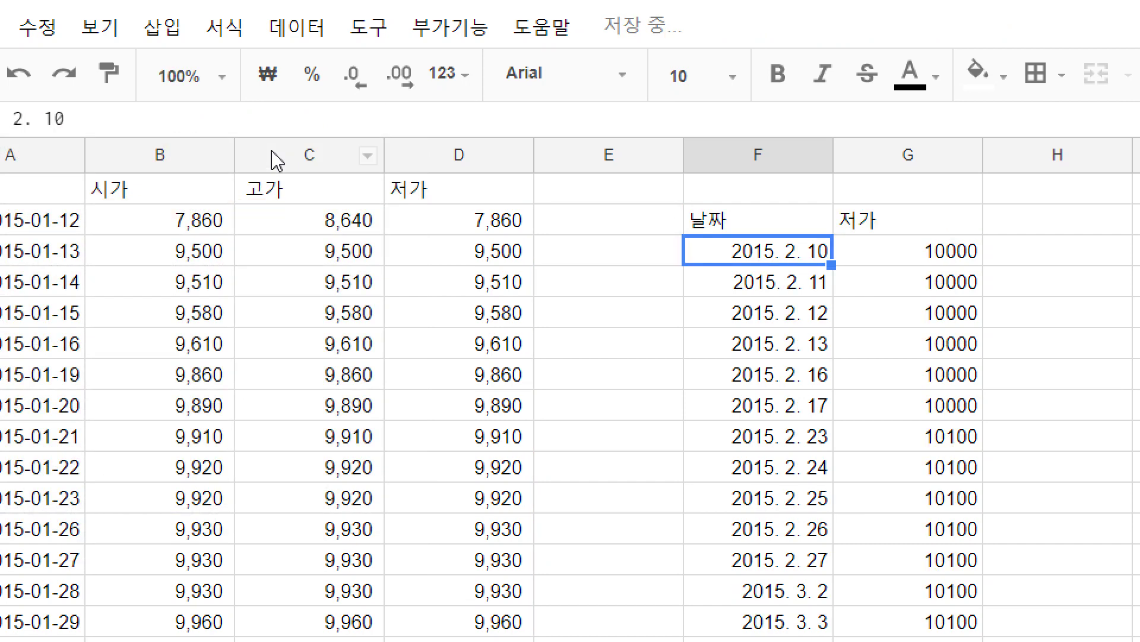
# Look through the filtered date and 저가 rows in columns F and G down to the last row.
pyautogui.press('Right')
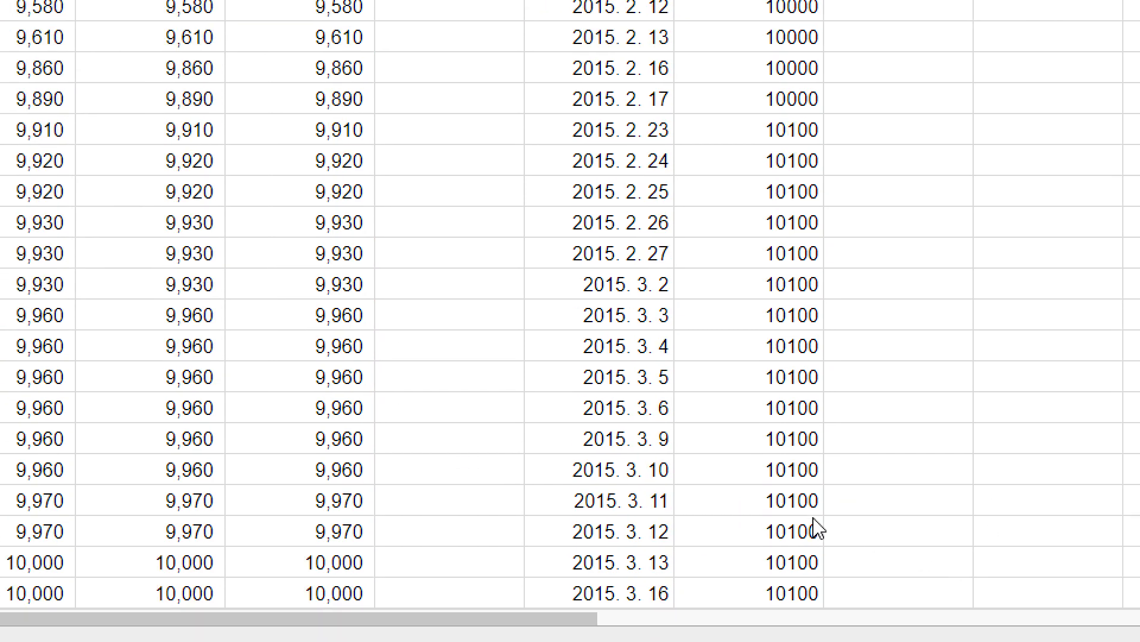
pyautogui.scroll(-5, 891, 636)
pyautogui.scroll(5, 737, 359)
pyautogui.scroll(-5, 740, 303)
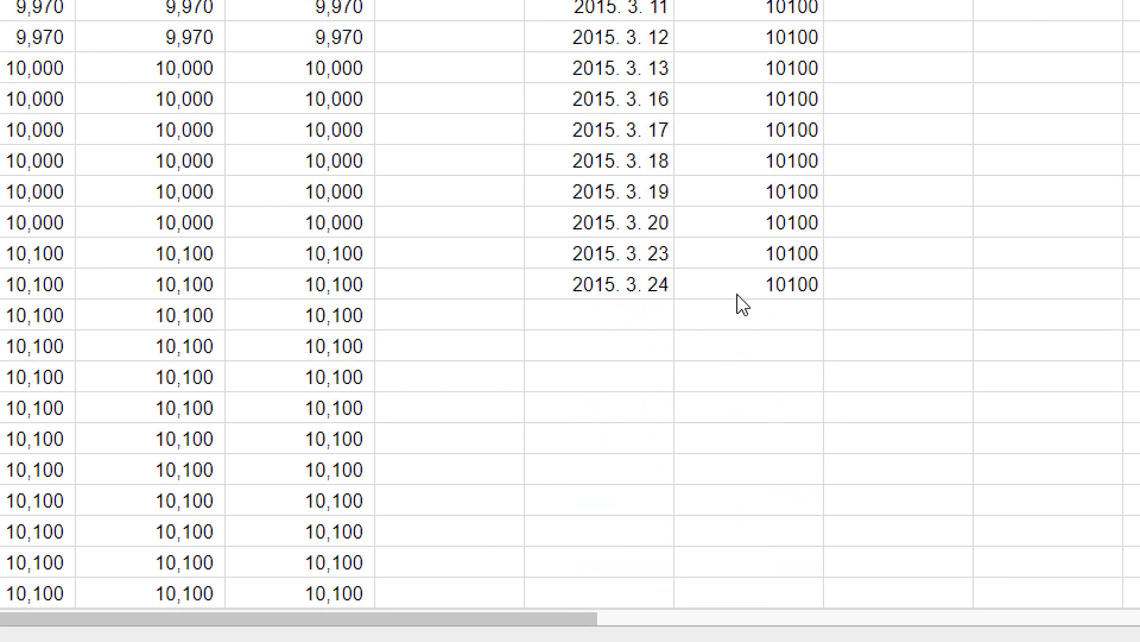
pyautogui.scroll(4, 743, 304)
pyautogui.scroll(2, 741, 304)
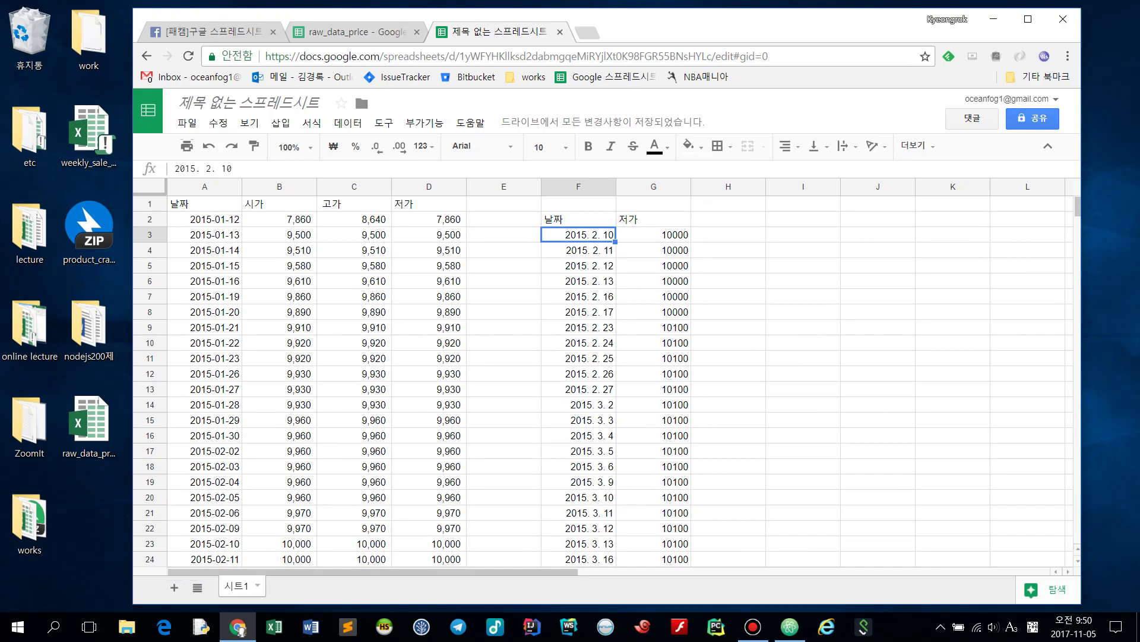
# Insert column C into F2's query string so it reads "select A, C, D where D >=10000".
pyautogui.click(578, 235)
pyautogui.press('Up')
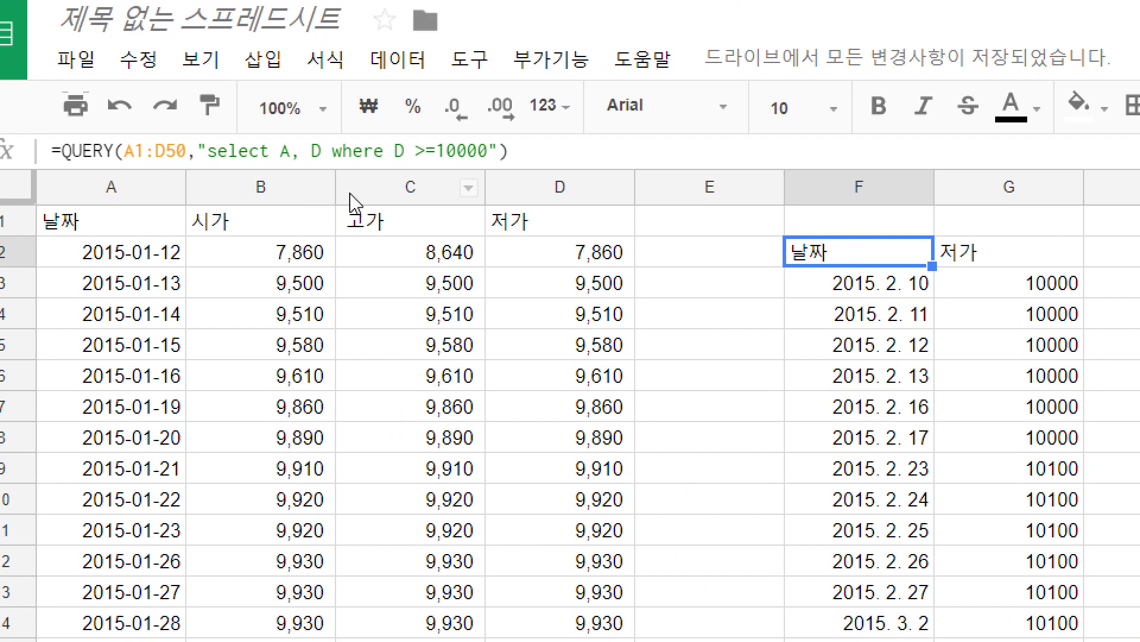
pyautogui.scroll(-6, 437, 346)
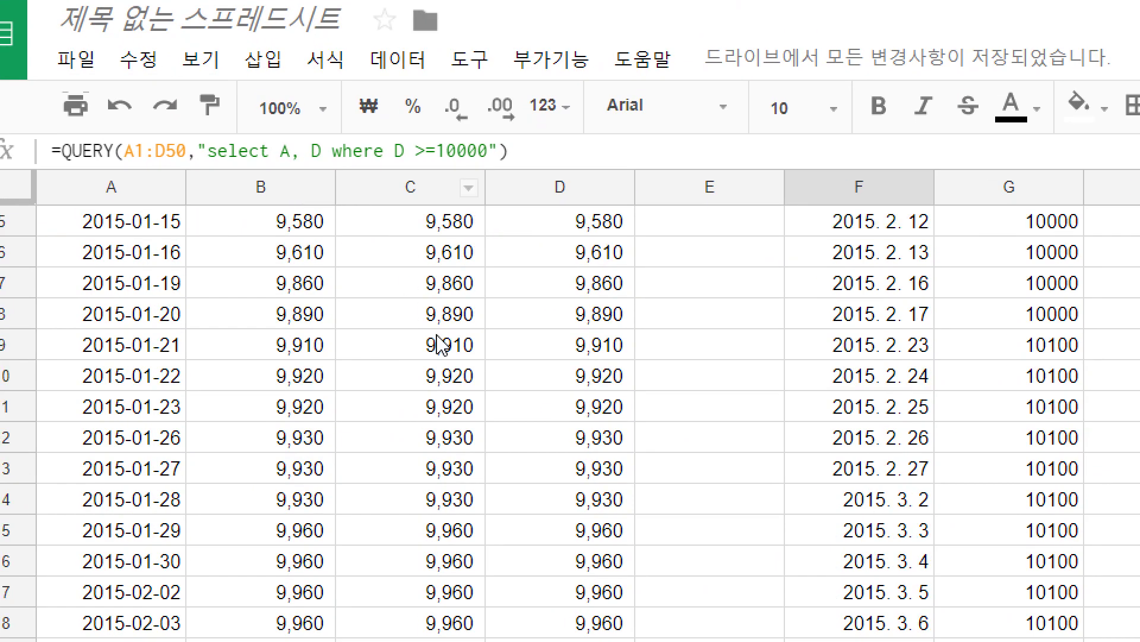
pyautogui.scroll(6, 445, 351)
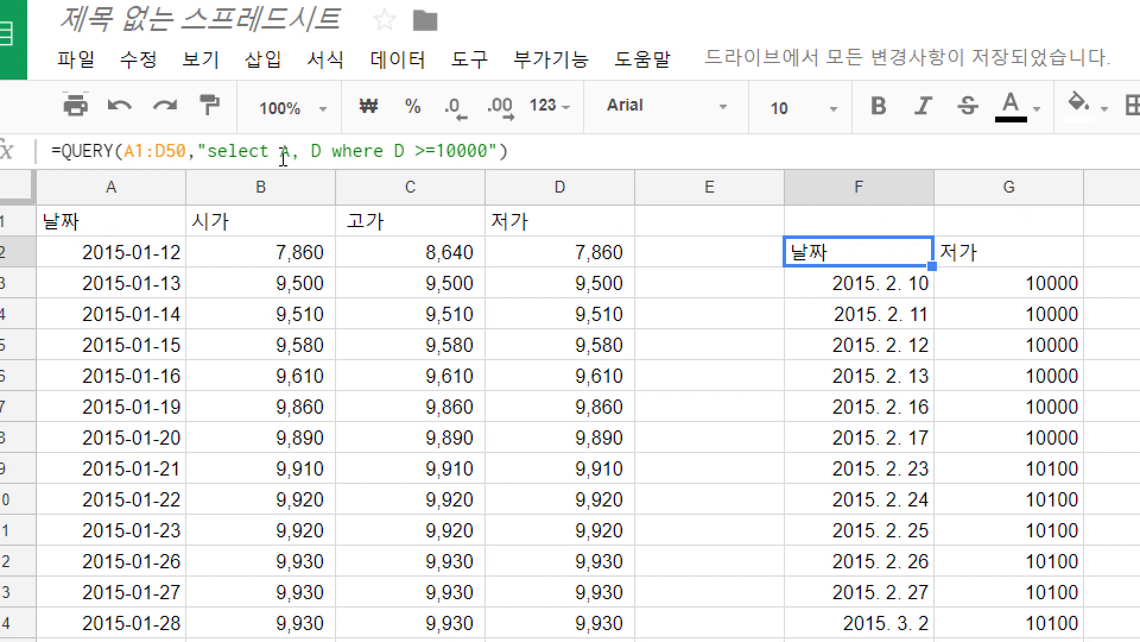
pyautogui.click(310, 150)
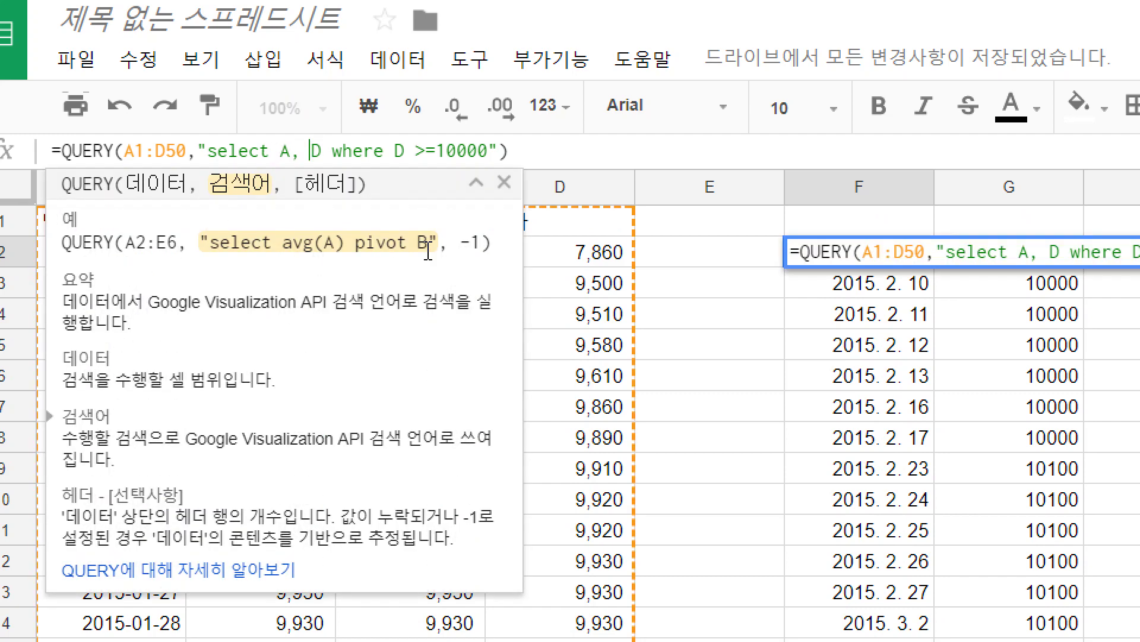
pyautogui.write('C,')
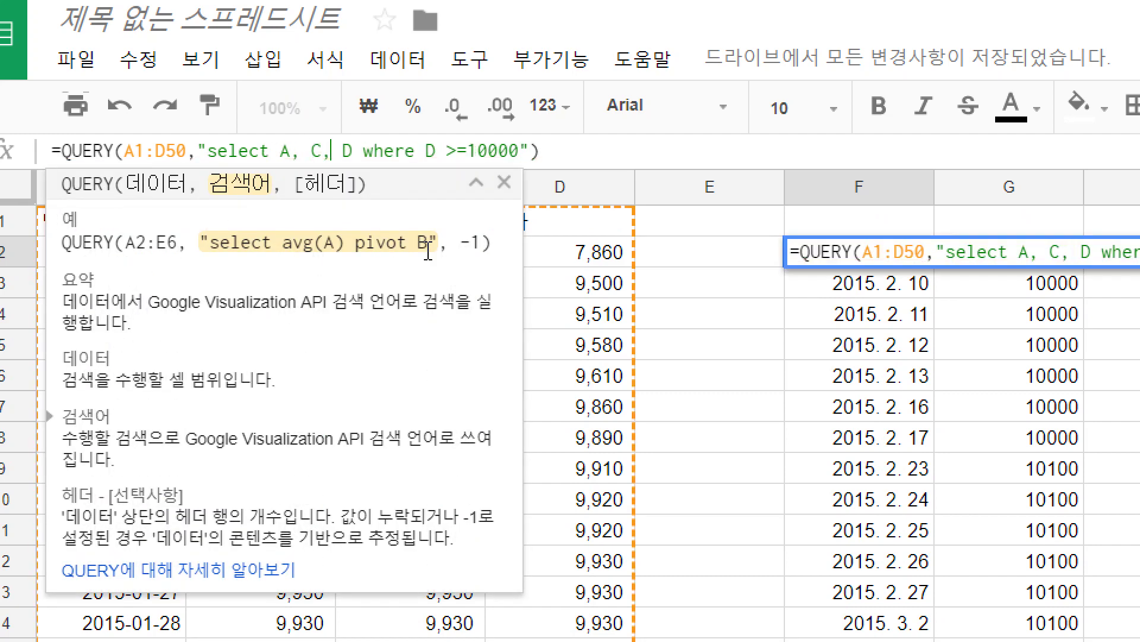
pyautogui.press('Return')
pyautogui.press('Up')
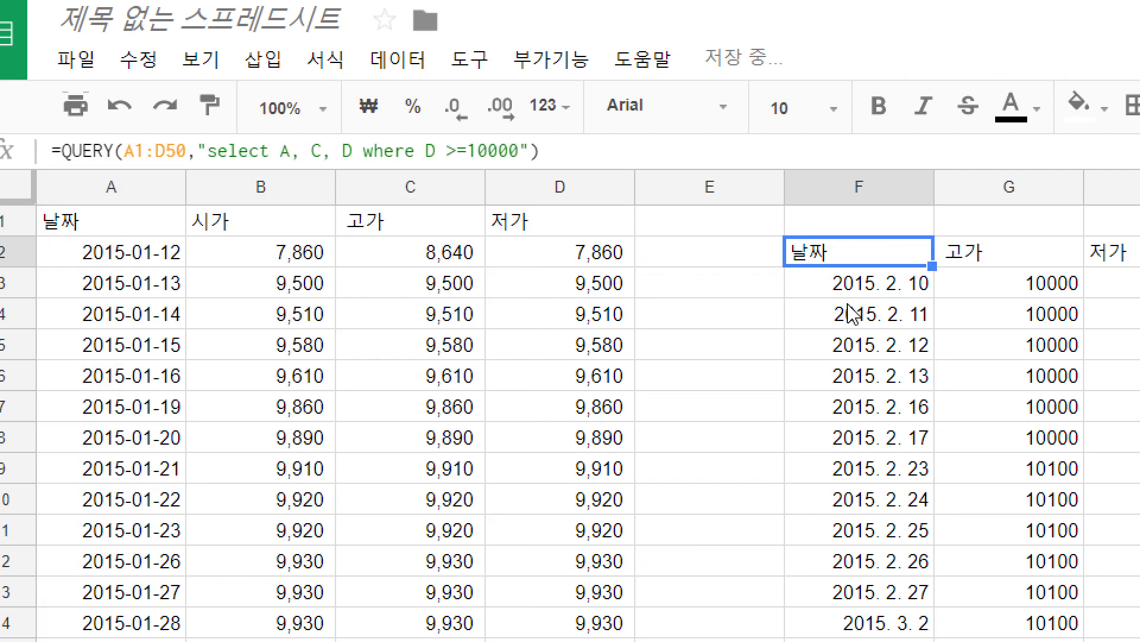
# Examine the date, 고가 and 저가 rows in columns F to H against the source data down to its end.
pyautogui.scroll(-5, 897, 328)
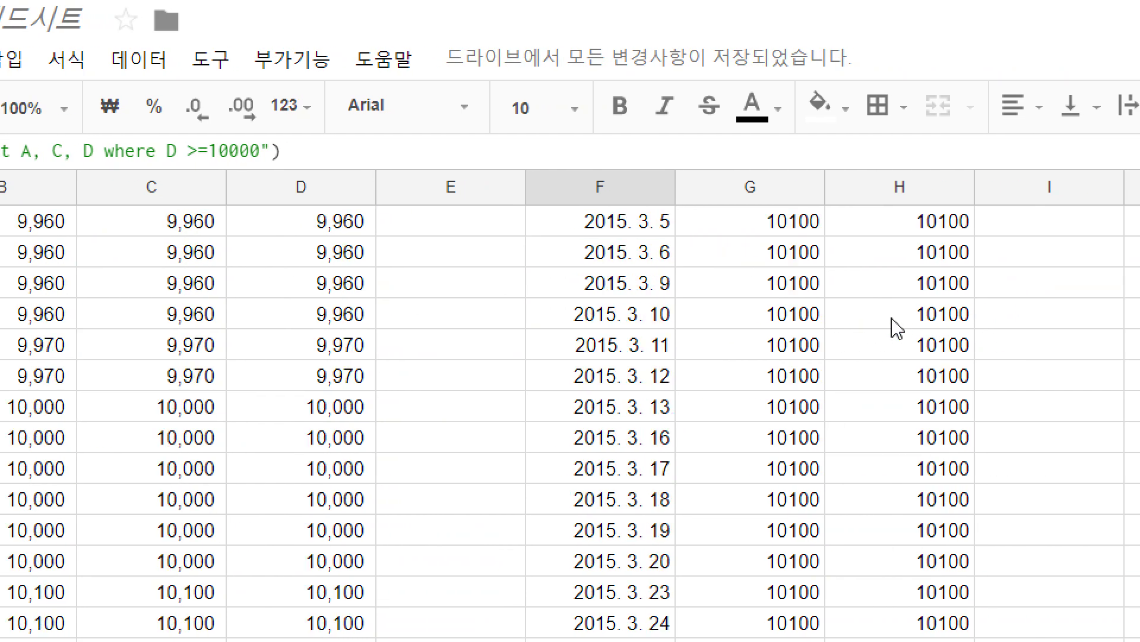
pyautogui.scroll(-3, 897, 328)
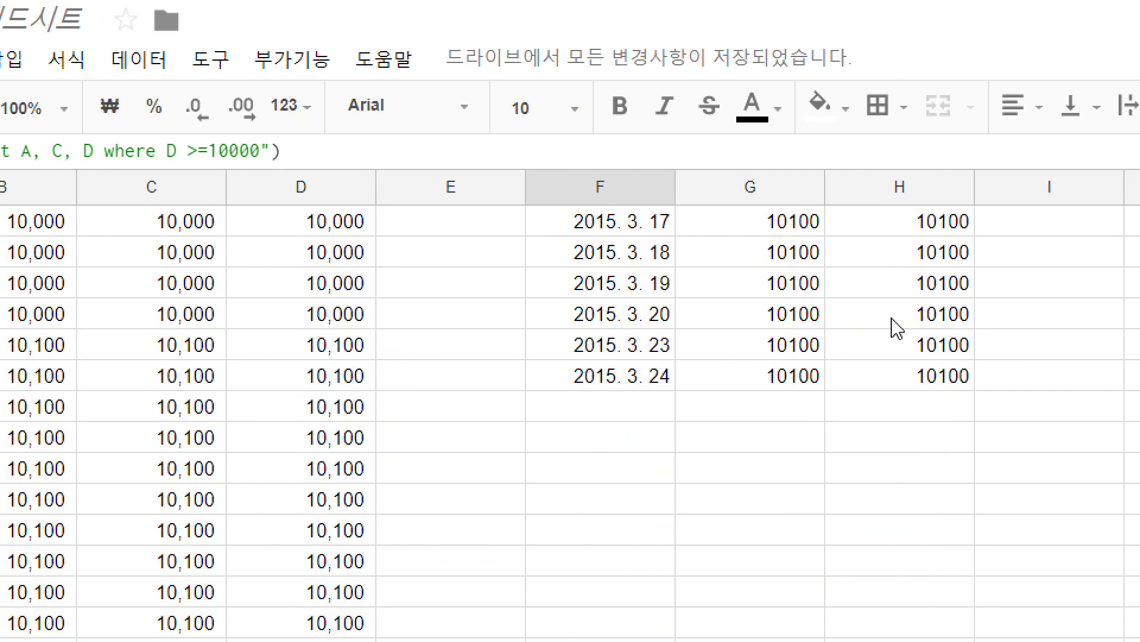
pyautogui.scroll(9, 893, 326)
pyautogui.scroll(-1, 878, 325)
pyautogui.scroll(-1, 878, 324)
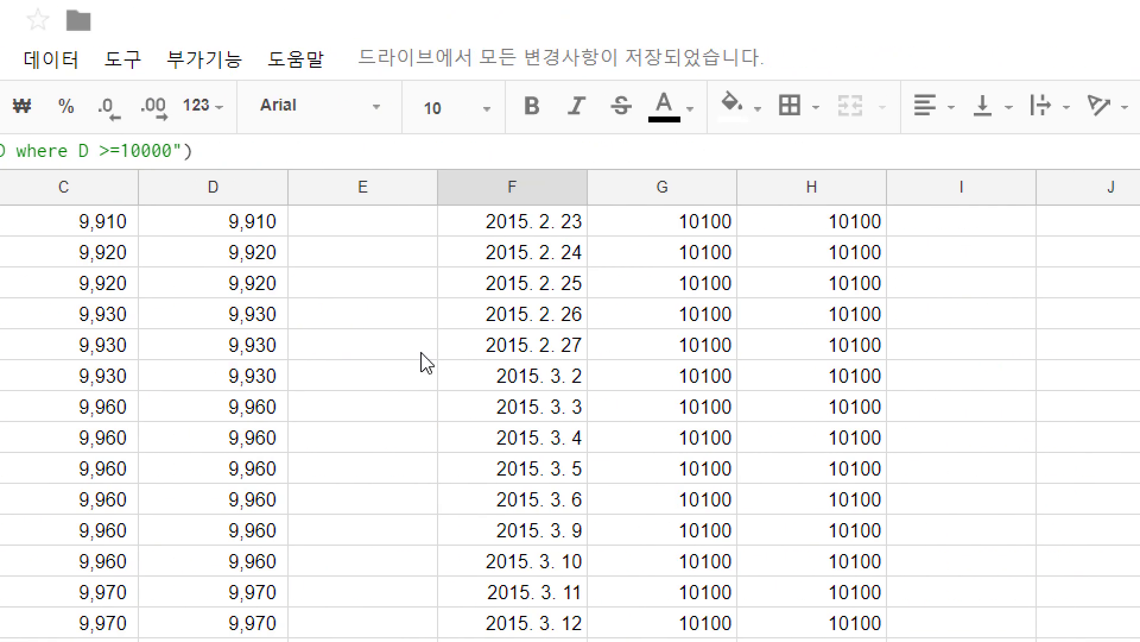
pyautogui.scroll(2, 496, 367)
pyautogui.click(371, 355)
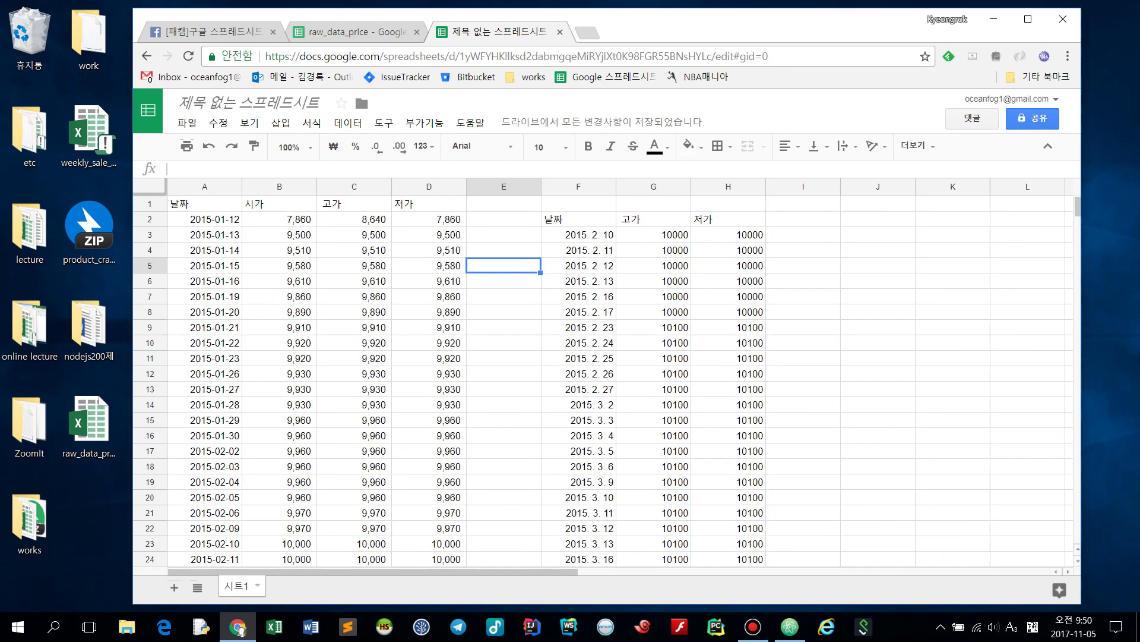
pyautogui.scroll(-7, 505, 267)
pyautogui.scroll(-7, 594, 380)
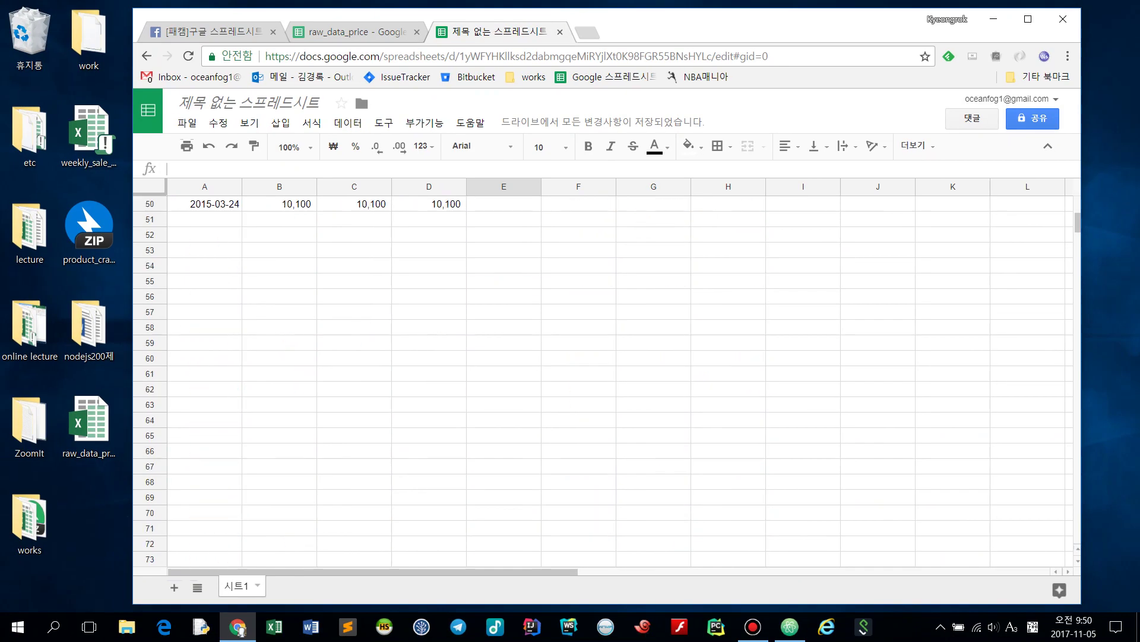
pyautogui.scroll(16, 594, 380)
# Review the QUERY formula in F2 and the IMPORTRANGE formula in A1.
pyautogui.click(578, 219)
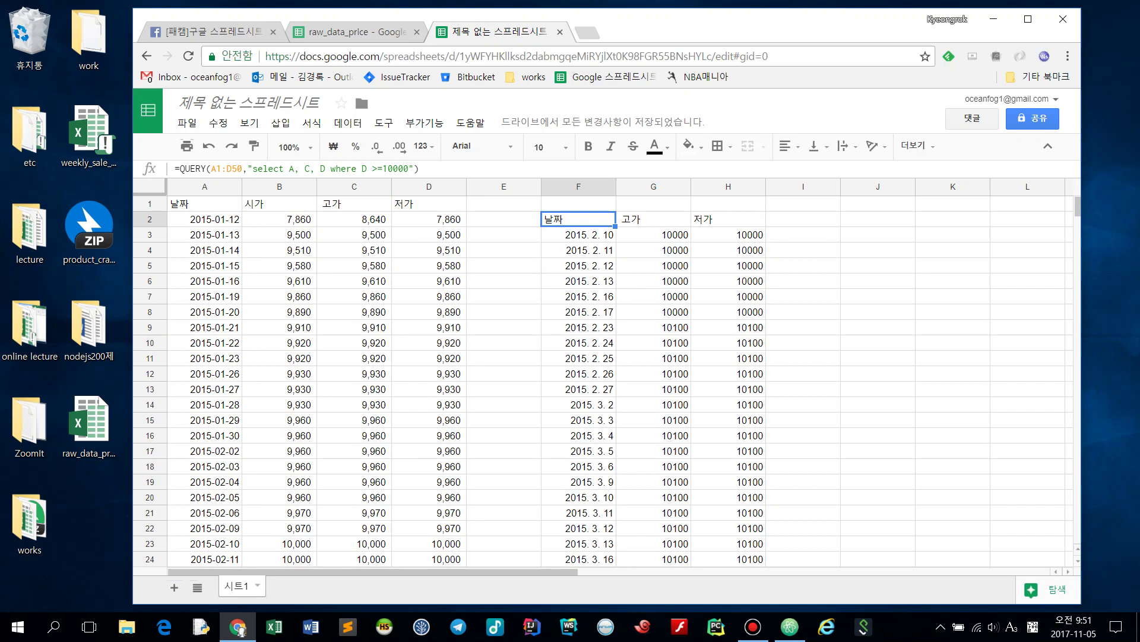
pyautogui.click(203, 203)
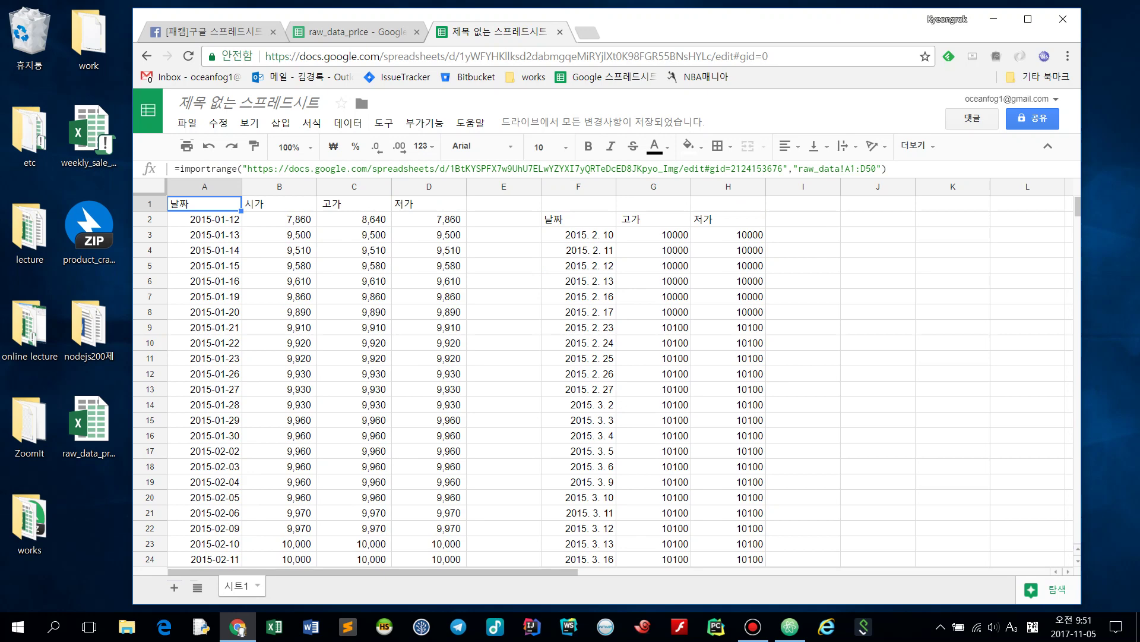
pyautogui.click(578, 219)
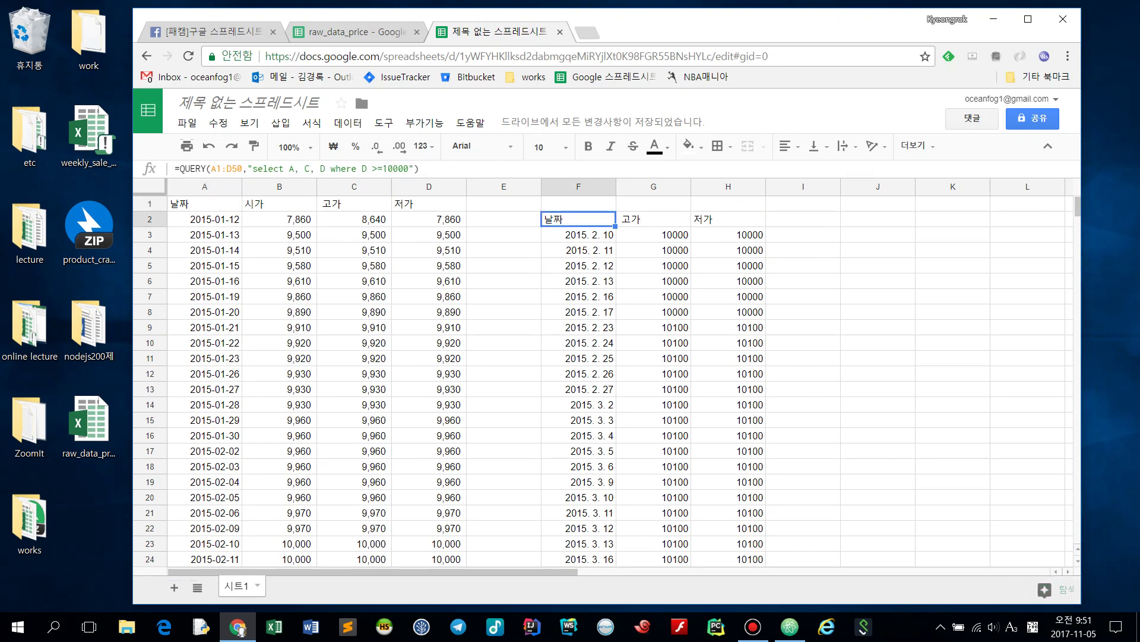